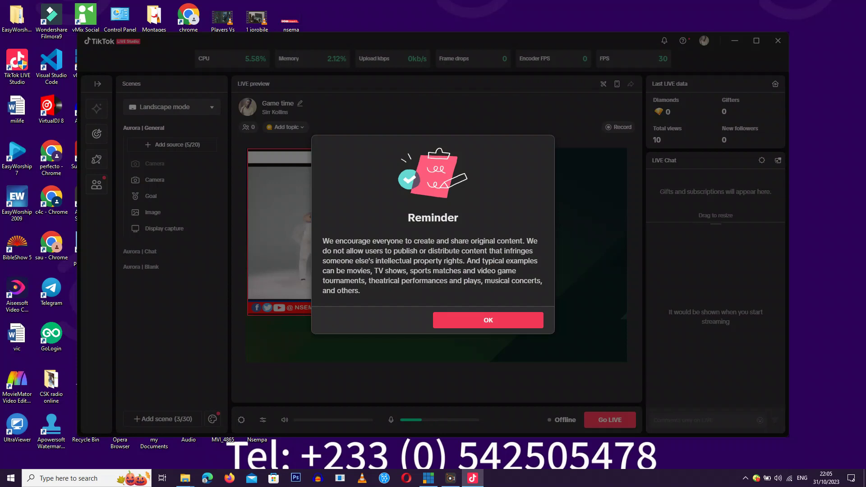
Dismiss the content reminder and delete both Camera sources from the Aurora | General scene.
{"action": "key", "text": "Return"}
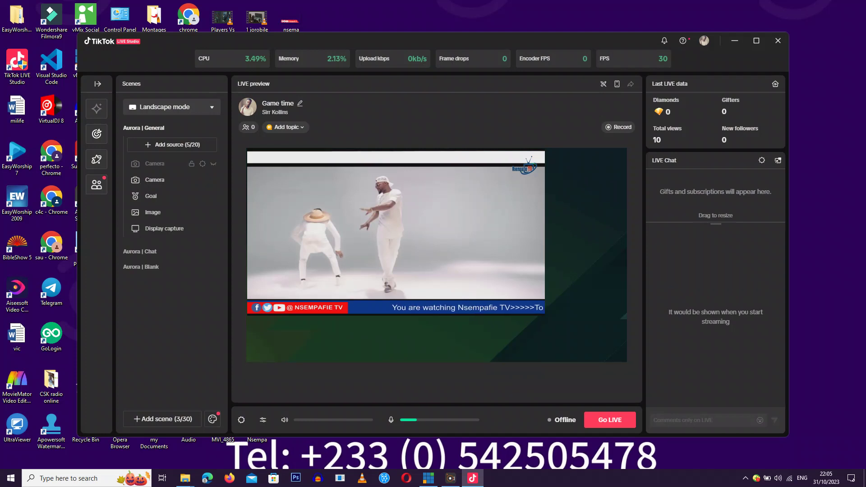
{"action": "left_click", "coordinate": [158, 163]}
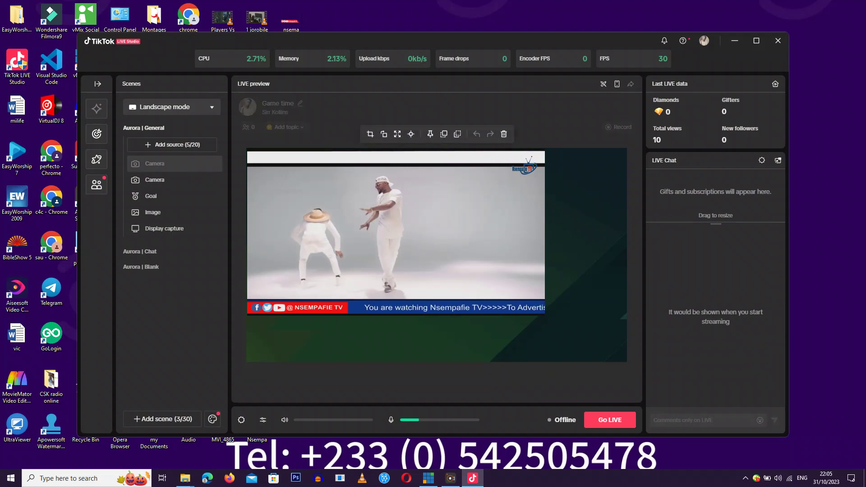
{"action": "left_click", "coordinate": [503, 133]}
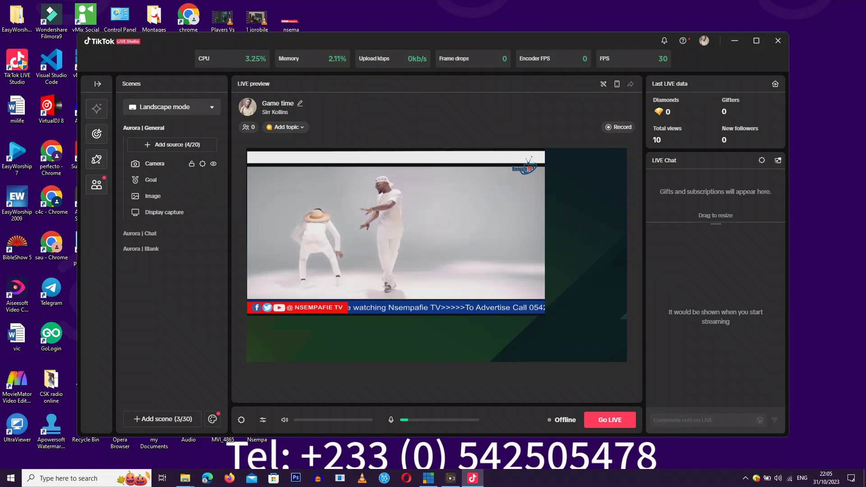
{"action": "left_click", "coordinate": [164, 163]}
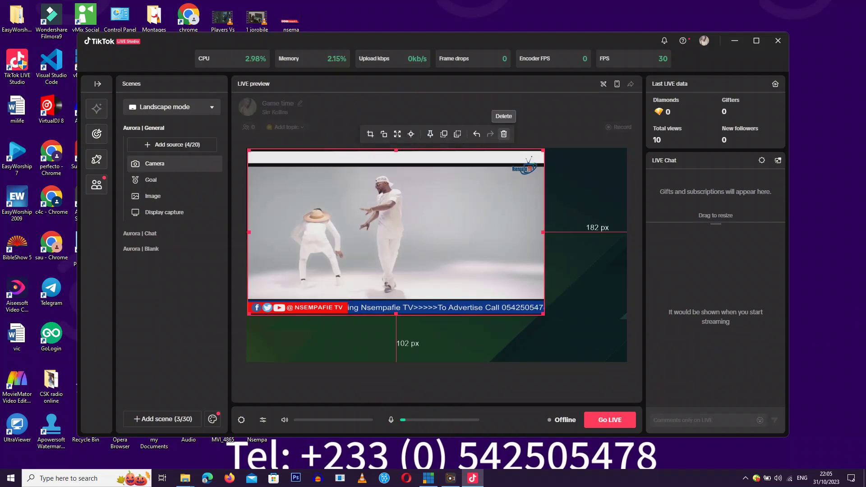
{"action": "left_click", "coordinate": [504, 133]}
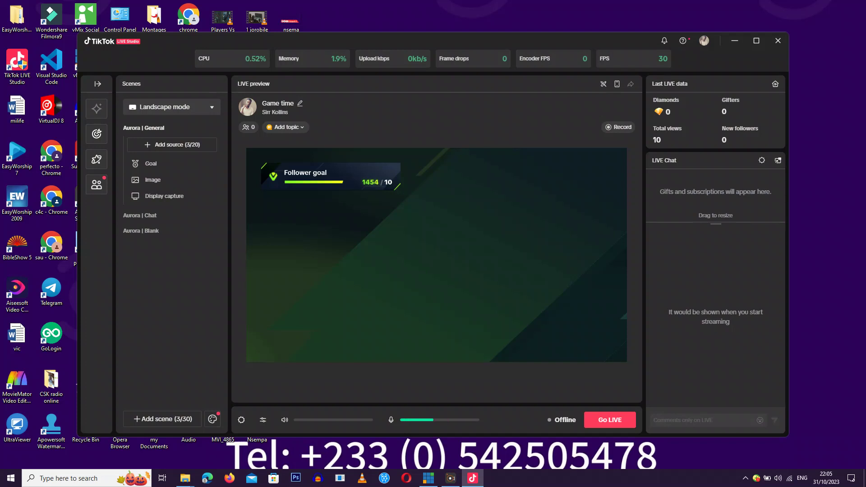
Switch the scenes to Portrait mode and return them to Landscape mode.
{"action": "left_click", "coordinate": [171, 107]}
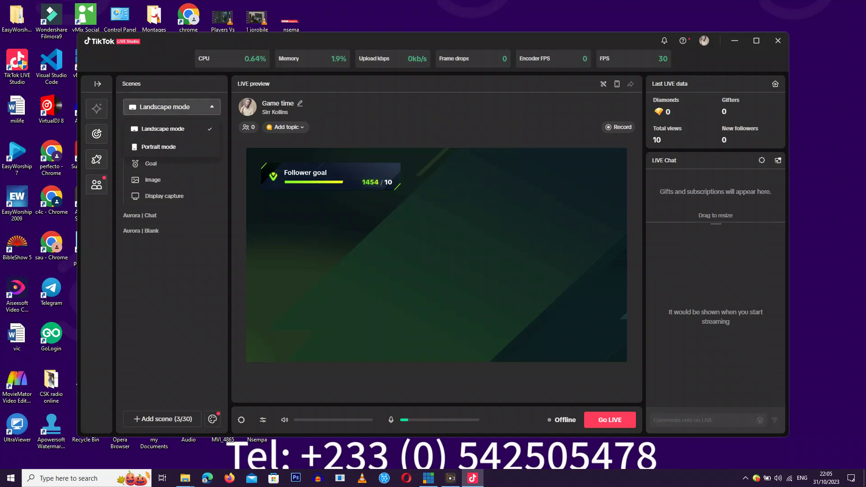
{"action": "left_click", "coordinate": [158, 147]}
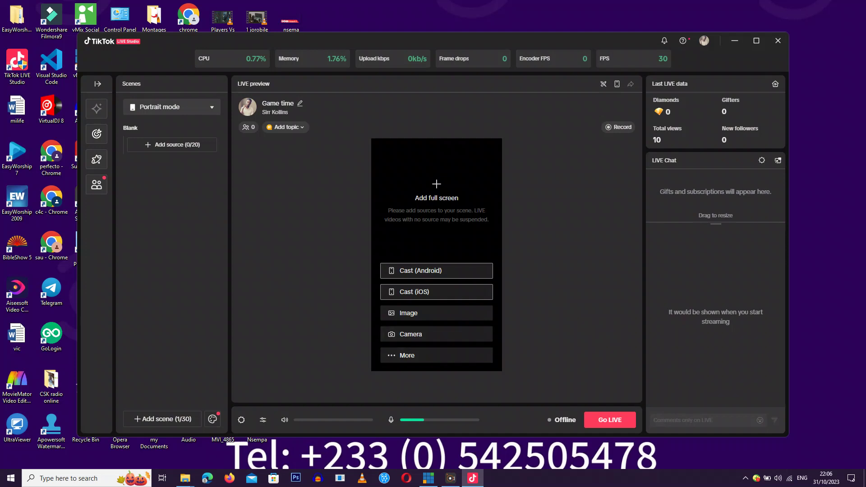
{"action": "left_click", "coordinate": [171, 106]}
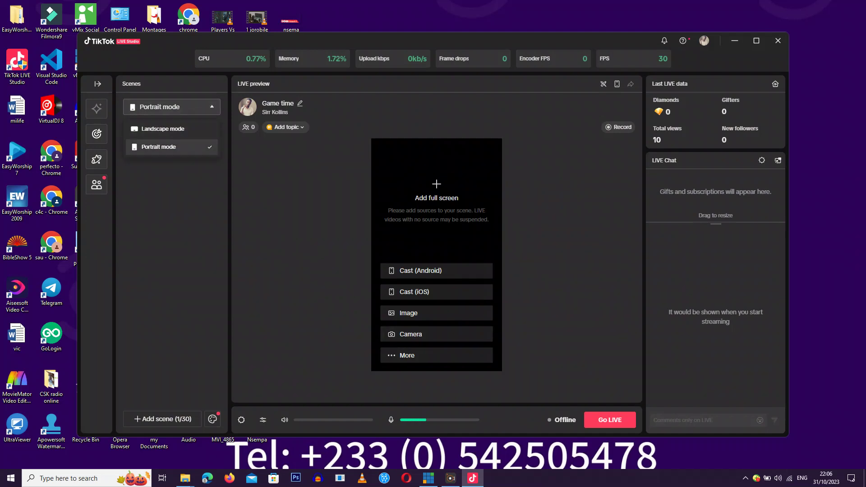
{"action": "left_click", "coordinate": [171, 128]}
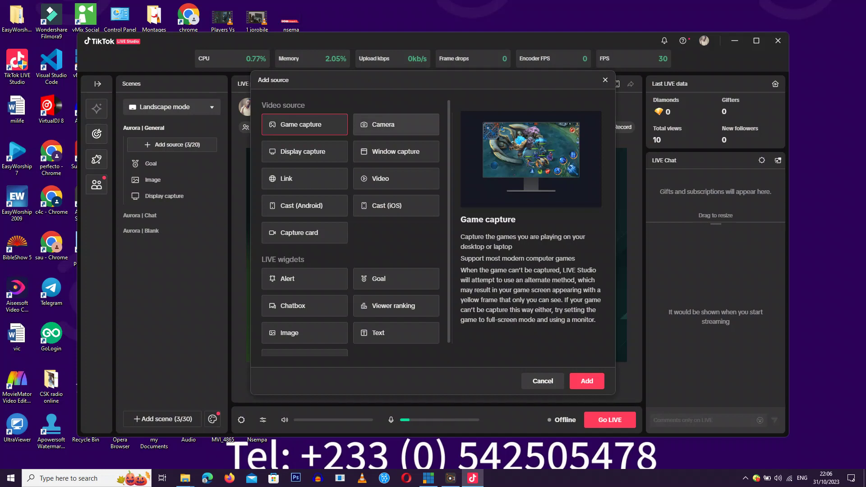
Add a Camera source to the Aurora | General scene and choose vMix Video as its camera.
{"action": "left_click", "coordinate": [395, 124]}
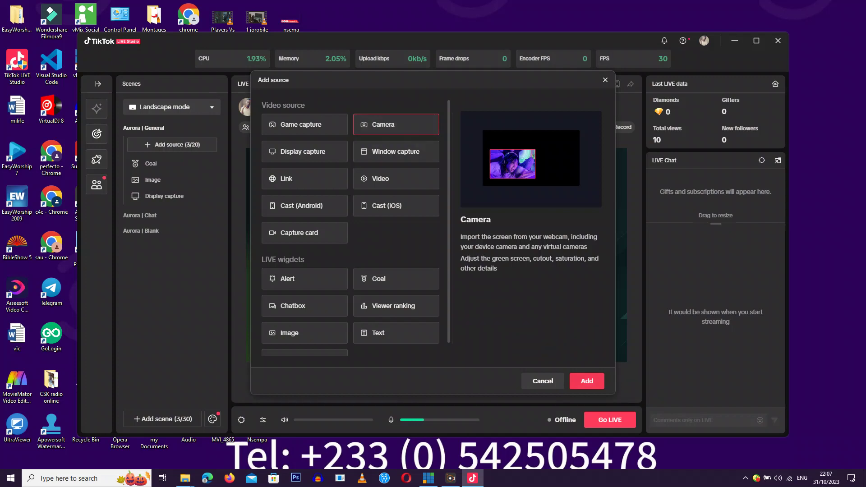
{"action": "key", "text": "Return"}
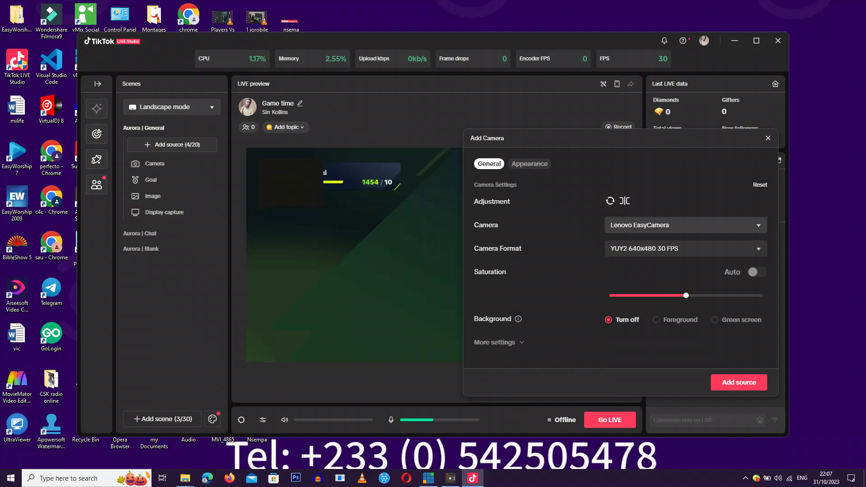
{"action": "left_click", "coordinate": [685, 225]}
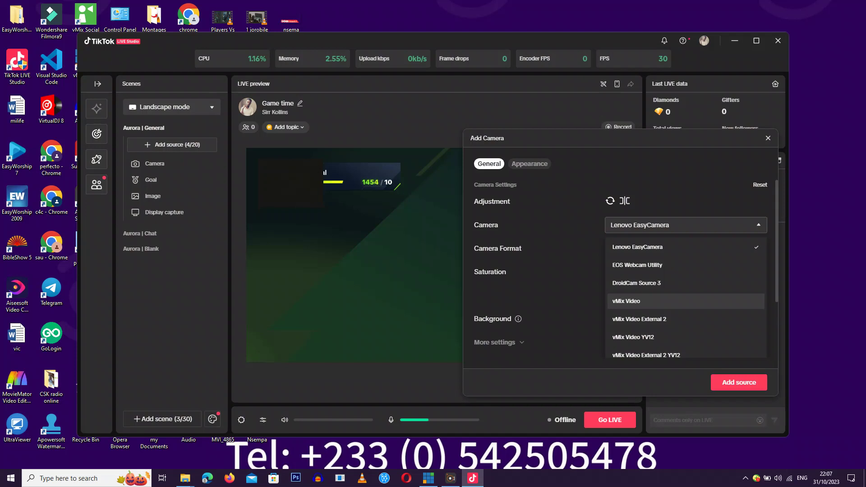
{"action": "left_click", "coordinate": [625, 300]}
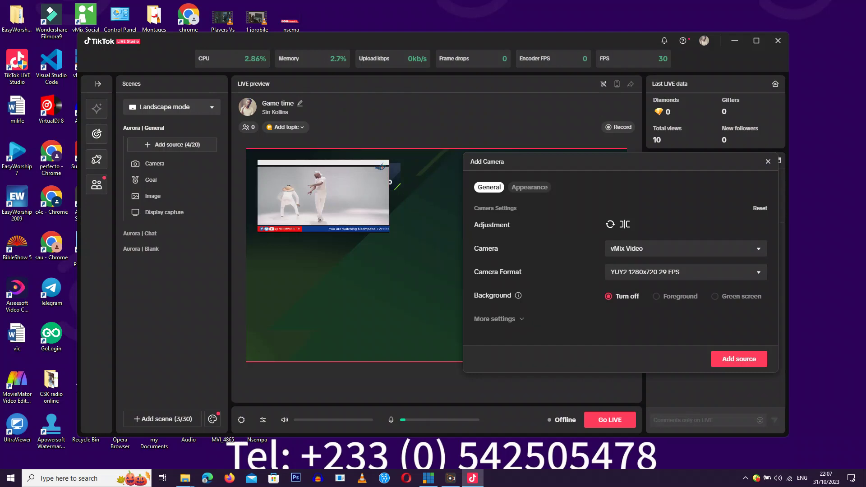
Change the new source's camera to OBS Virtual Camera and close its setup with the source kept in the scene.
{"action": "left_click", "coordinate": [685, 249]}
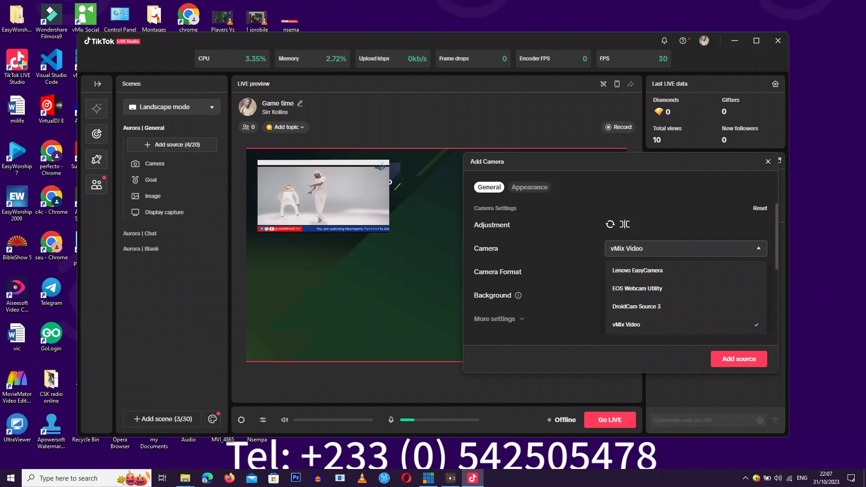
{"action": "scroll", "coordinate": [617, 271], "scroll_direction": "down", "scroll_amount": 4}
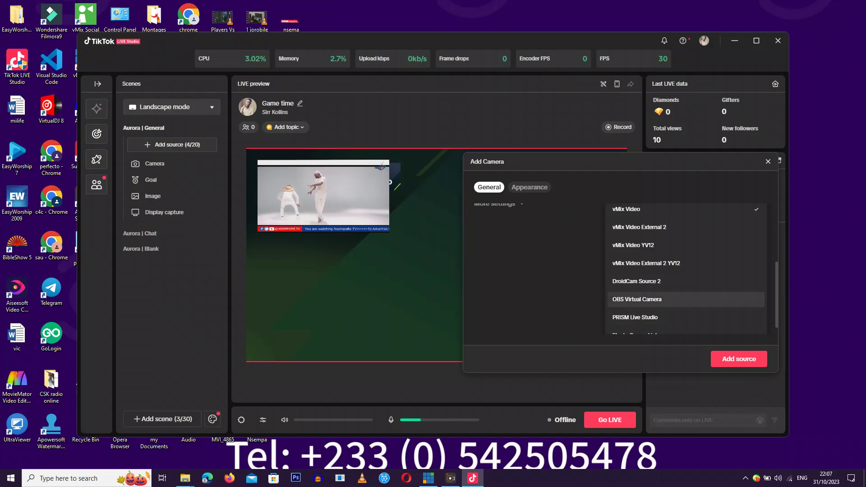
{"action": "left_click", "coordinate": [636, 307]}
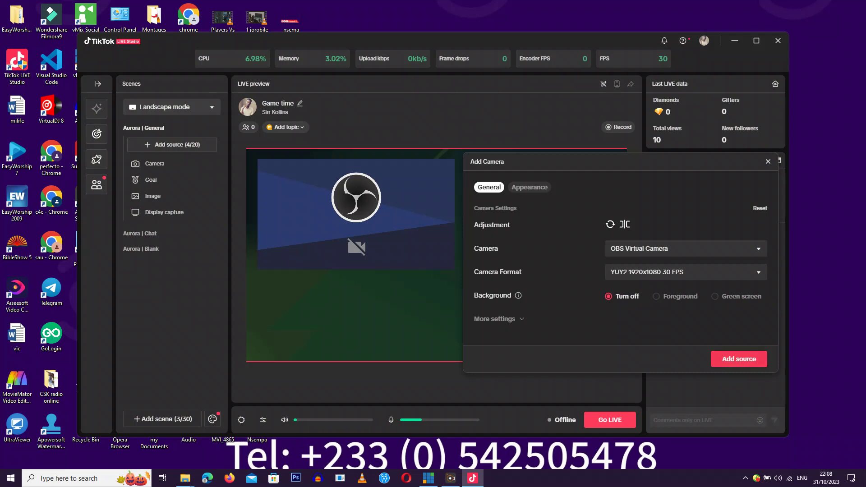
{"action": "key", "text": "Escape"}
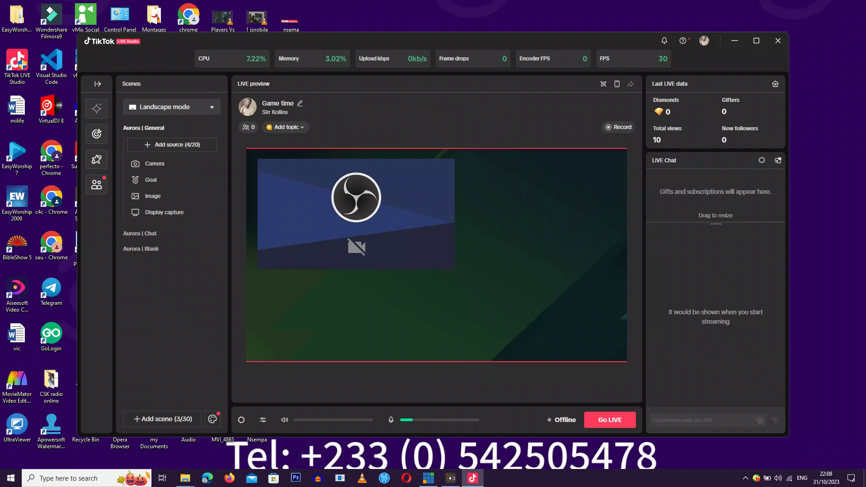
Minimize the streaming window, launch OBS Studio from the desktop and switch to vMix.
{"action": "left_click", "coordinate": [734, 41]}
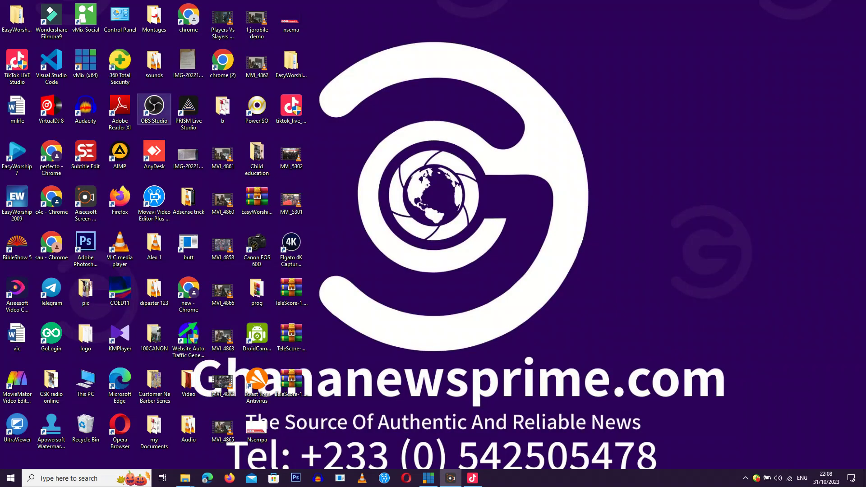
{"action": "left_click", "coordinate": [154, 110]}
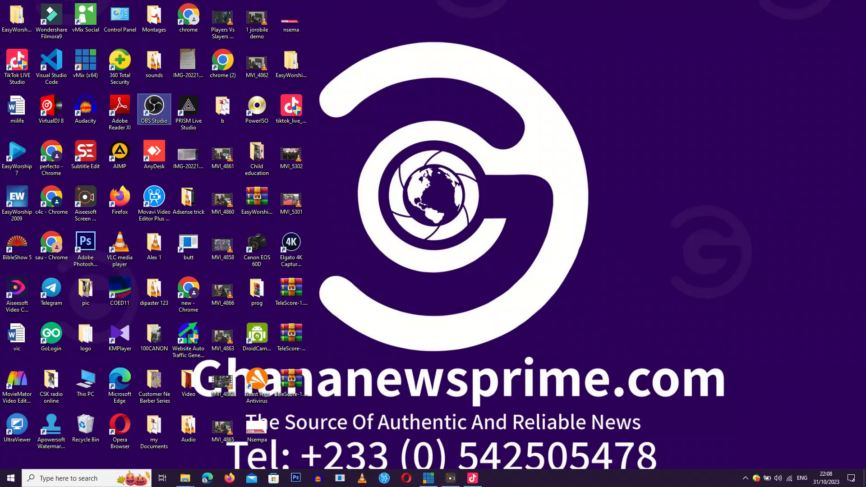
{"action": "mouse_move", "coordinate": [428, 477]}
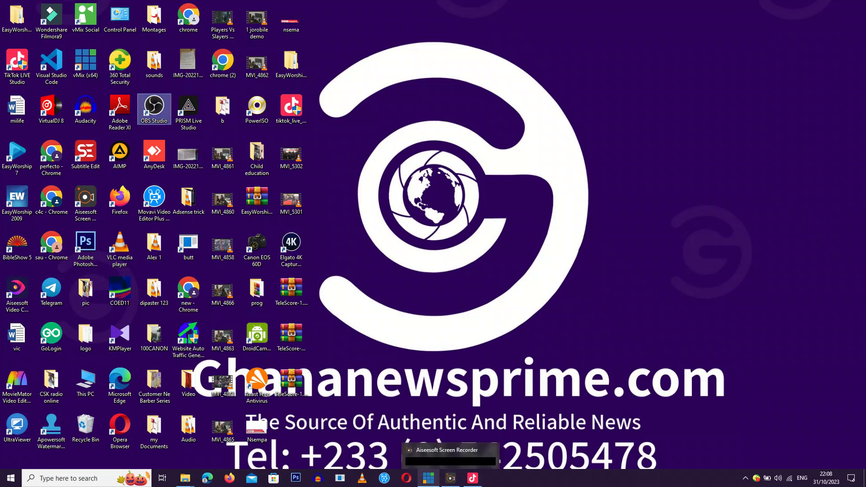
{"action": "left_click", "coordinate": [428, 477]}
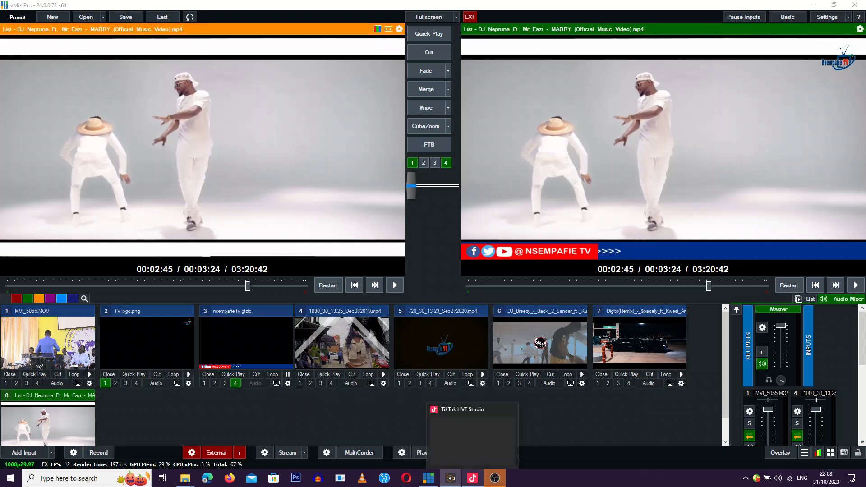
Switch to TikTok LIVE Studio and open the Camera source's settings with its list of available cameras.
{"action": "left_click", "coordinate": [472, 478]}
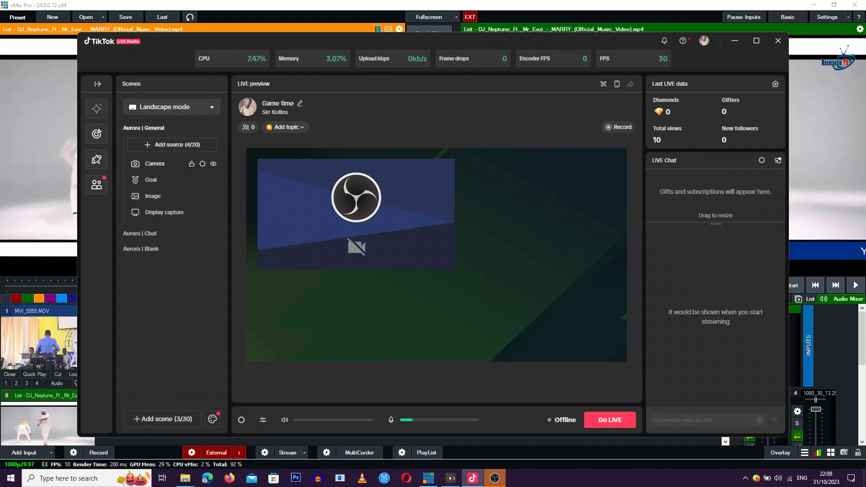
{"action": "left_click", "coordinate": [166, 164]}
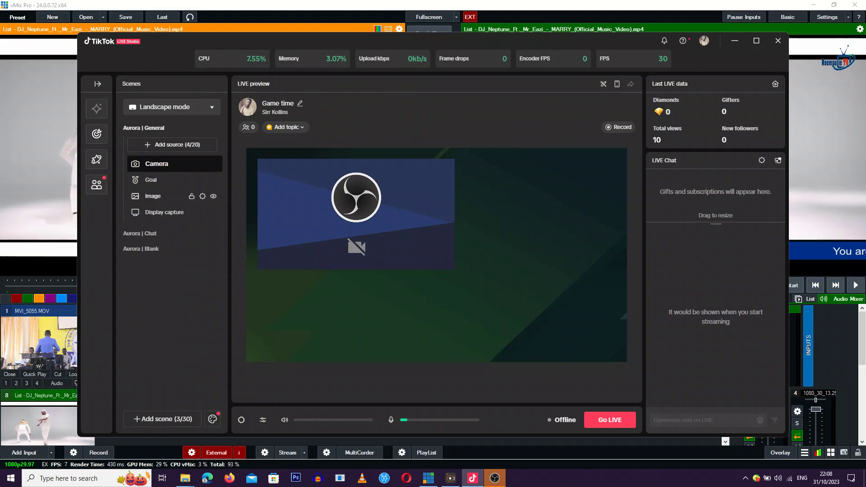
{"action": "key", "text": "Return"}
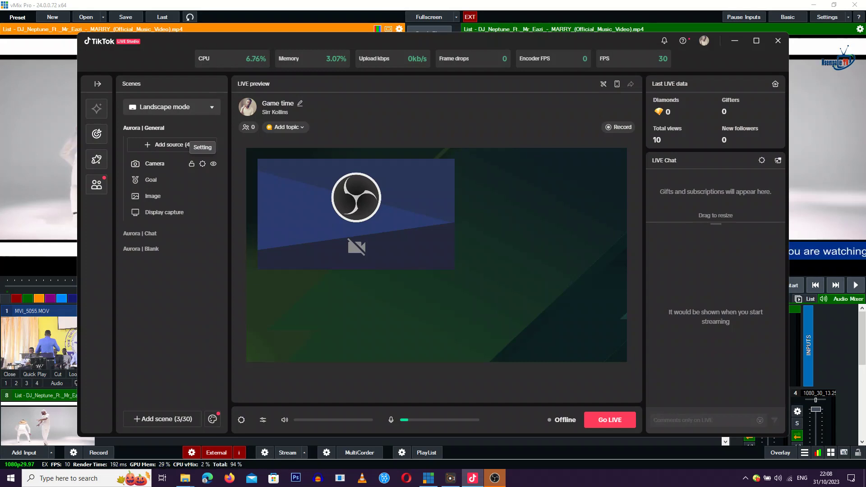
{"action": "left_click", "coordinate": [202, 163]}
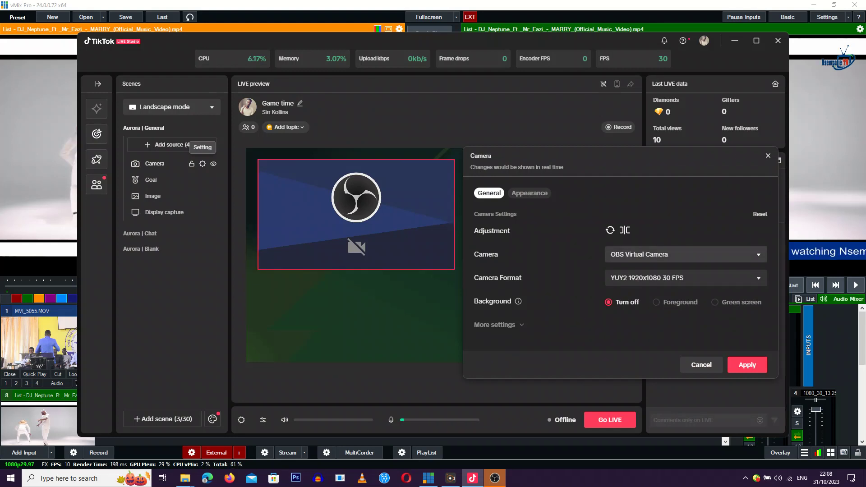
{"action": "left_click", "coordinate": [685, 254]}
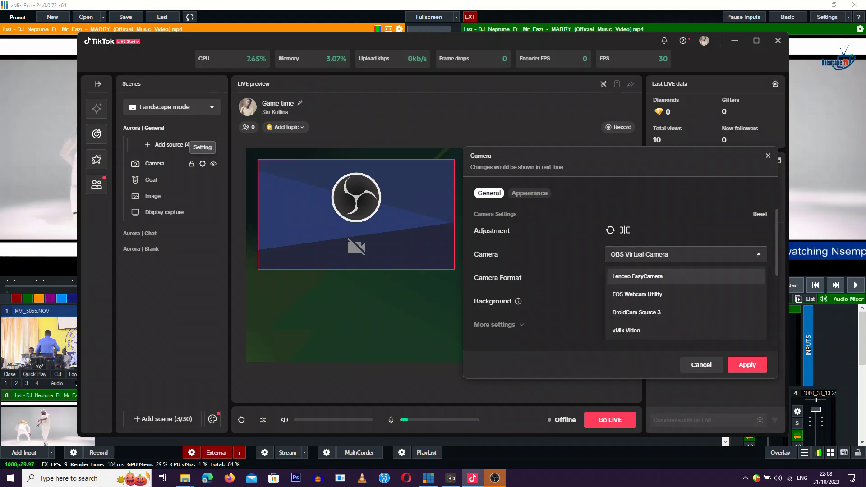
Switch to vMix and stop its External output, confirming the stop.
{"action": "left_click", "coordinate": [427, 478]}
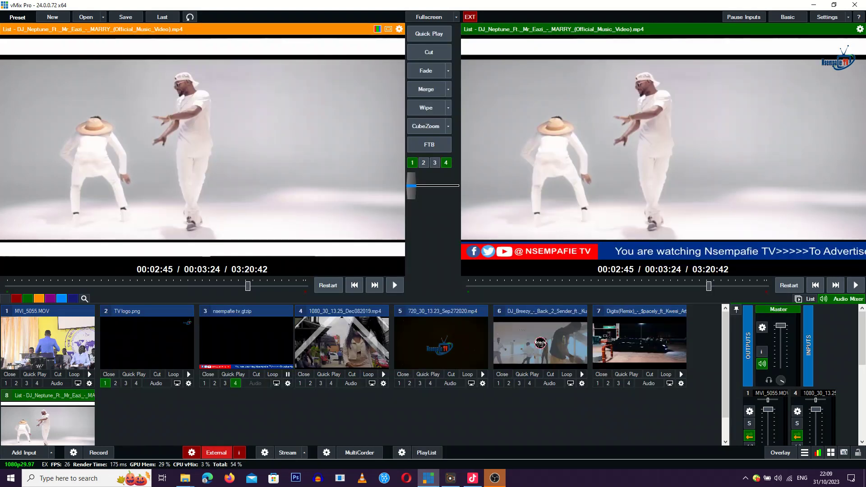
{"action": "left_click", "coordinate": [217, 453]}
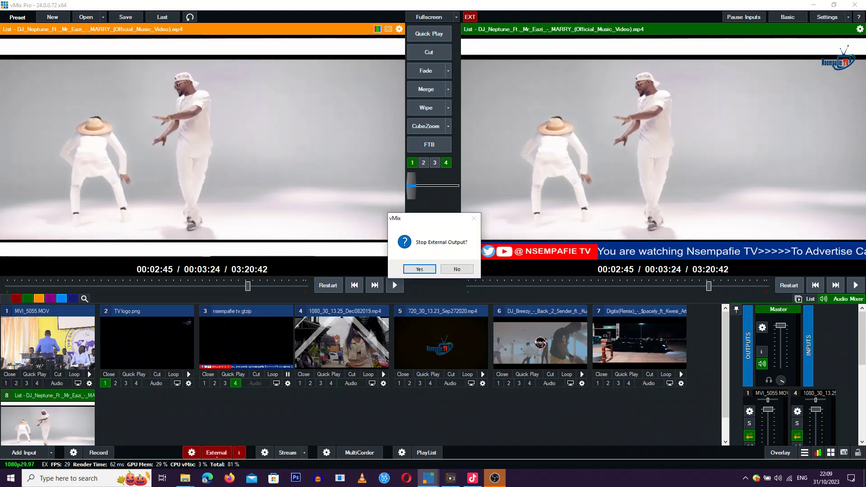
{"action": "key", "text": "Return"}
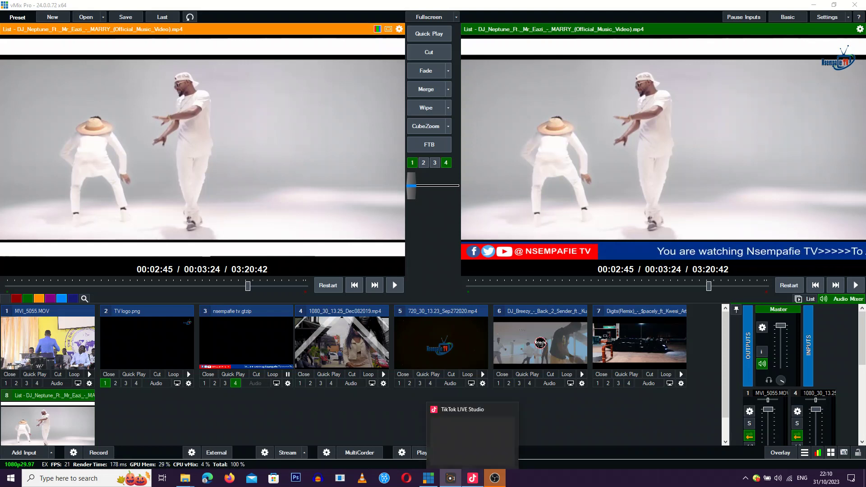
Switch to TikTok LIVE Studio, set the Camera source's device to vMix Video and apply the change.
{"action": "left_click", "coordinate": [472, 478]}
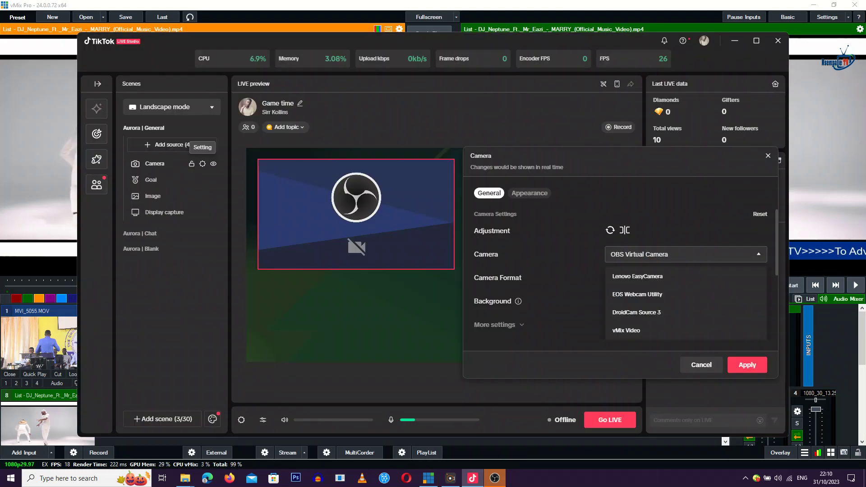
{"action": "left_click", "coordinate": [685, 253]}
{"action": "left_click", "coordinate": [685, 254]}
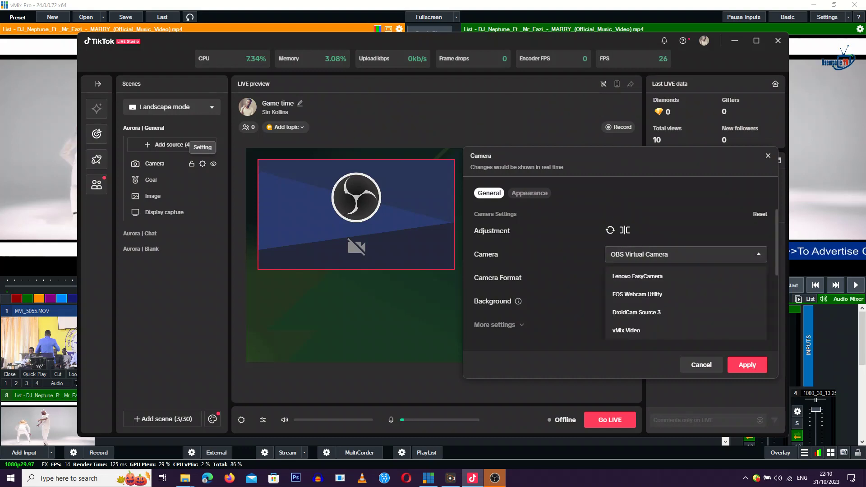
{"action": "scroll", "coordinate": [626, 275], "scroll_direction": "down", "scroll_amount": 2}
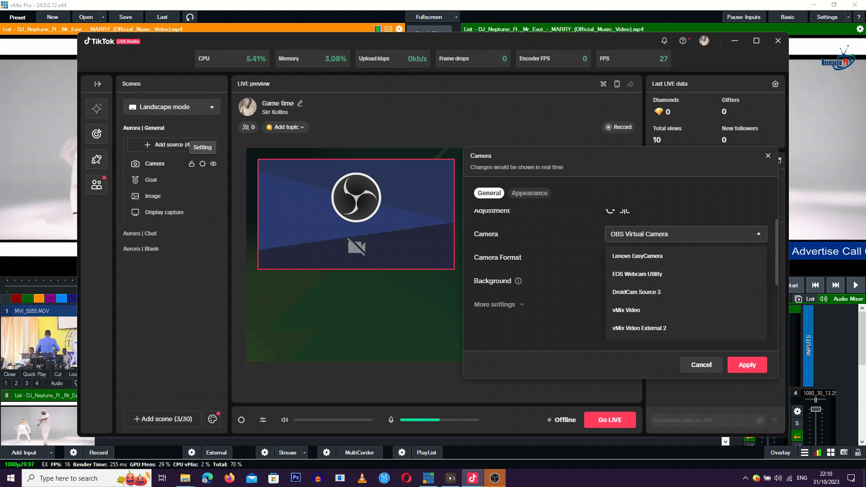
{"action": "key", "text": "Down"}
{"action": "key", "text": "Down"}
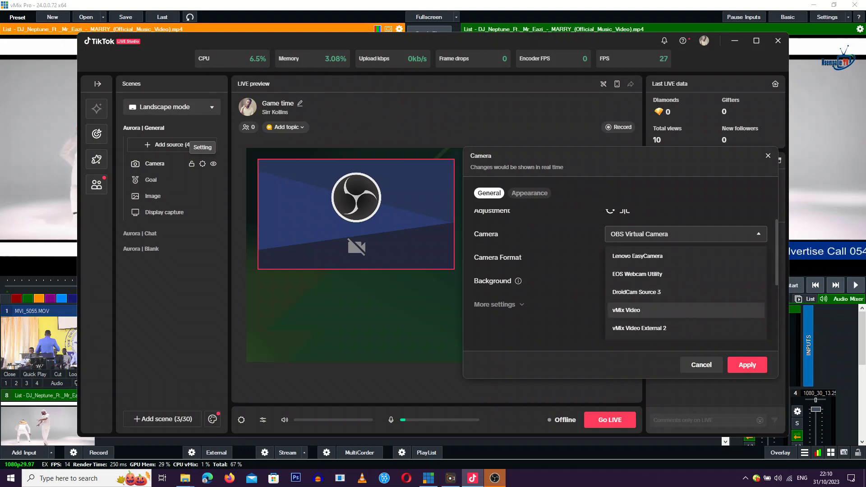
{"action": "key", "text": "Return"}
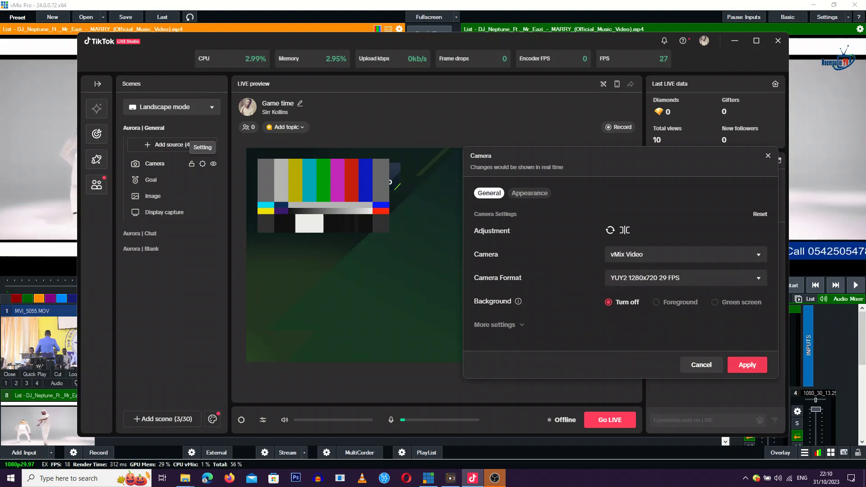
{"action": "key", "text": "Return"}
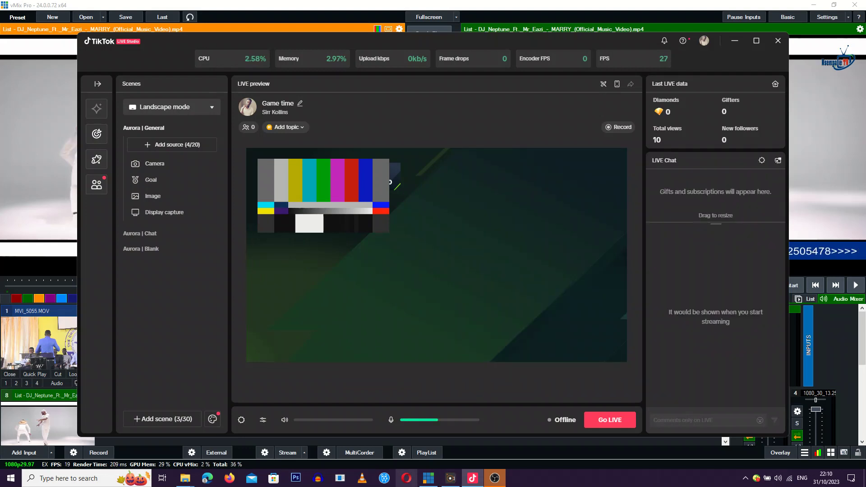
Switch to vMix, start the music video playing in the program output with a Merge transition and start the External output.
{"action": "left_click", "coordinate": [429, 478]}
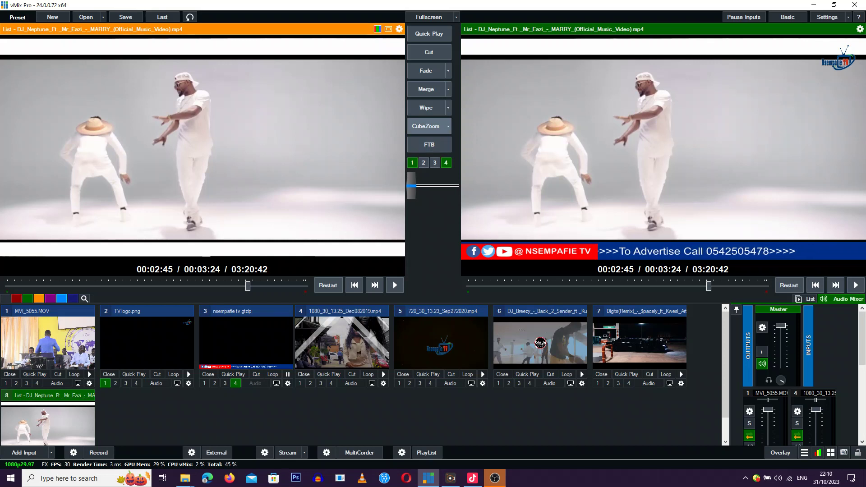
{"action": "left_click", "coordinate": [425, 88]}
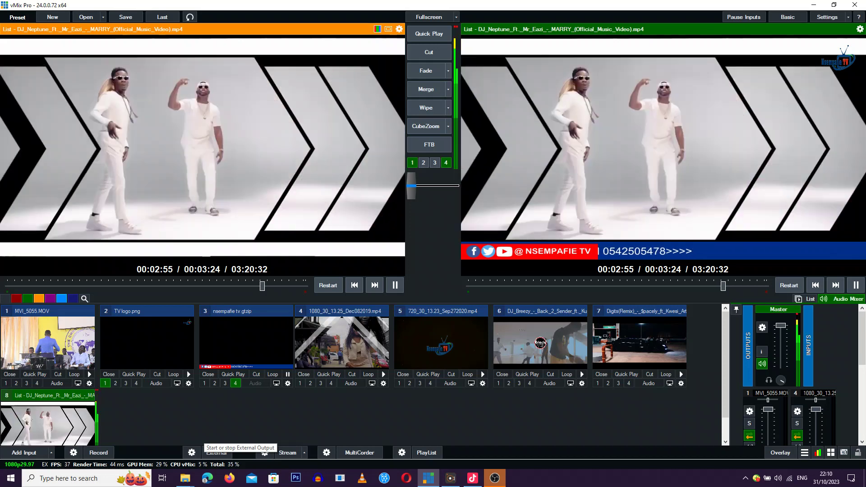
{"action": "left_click", "coordinate": [217, 452]}
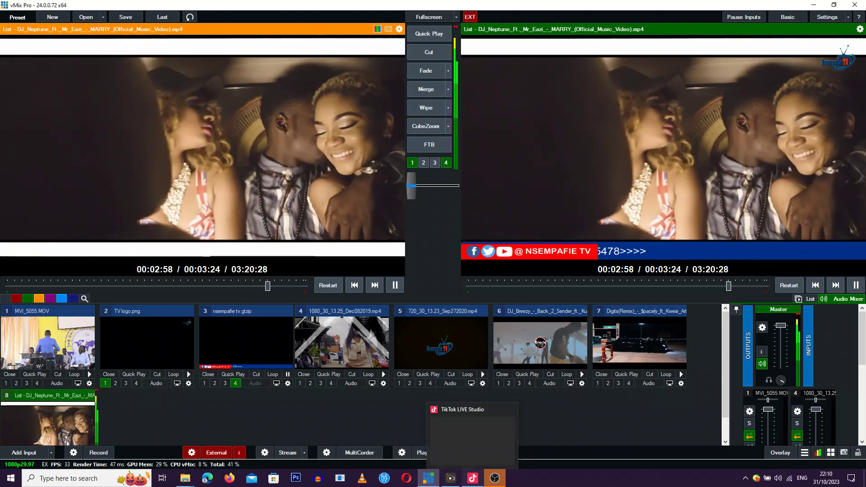
Switch to TikTok LIVE Studio and enlarge the Camera source until it nearly fills the LIVE preview.
{"action": "left_click", "coordinate": [472, 478]}
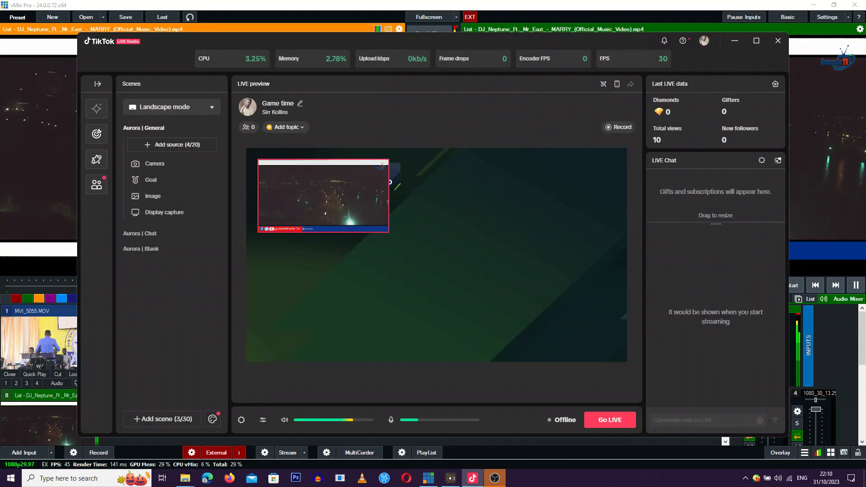
{"action": "left_click_drag", "start_coordinate": [323, 195], "coordinate": [330, 200]}
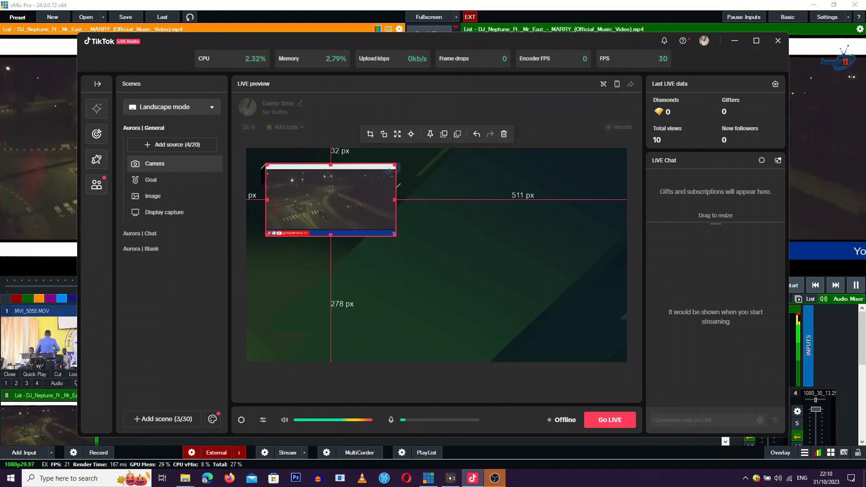
{"action": "left_click_drag", "start_coordinate": [394, 233], "coordinate": [610, 356]}
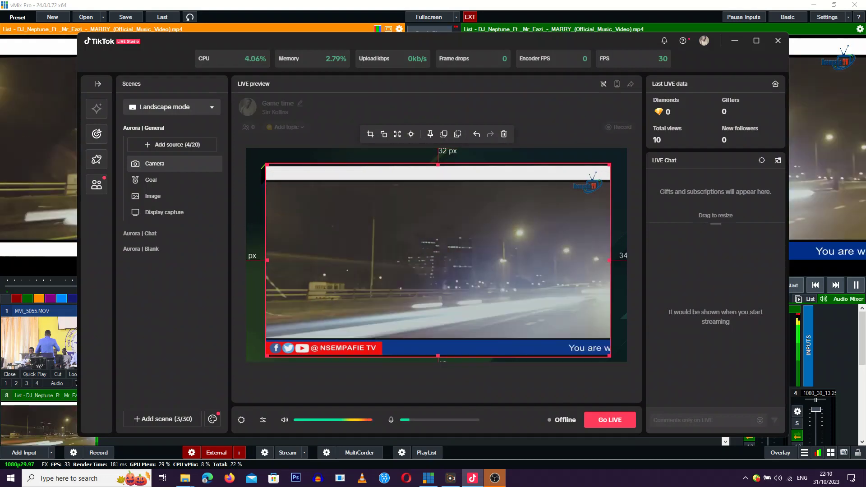
{"action": "left_click_drag", "start_coordinate": [266, 165], "coordinate": [247, 153]}
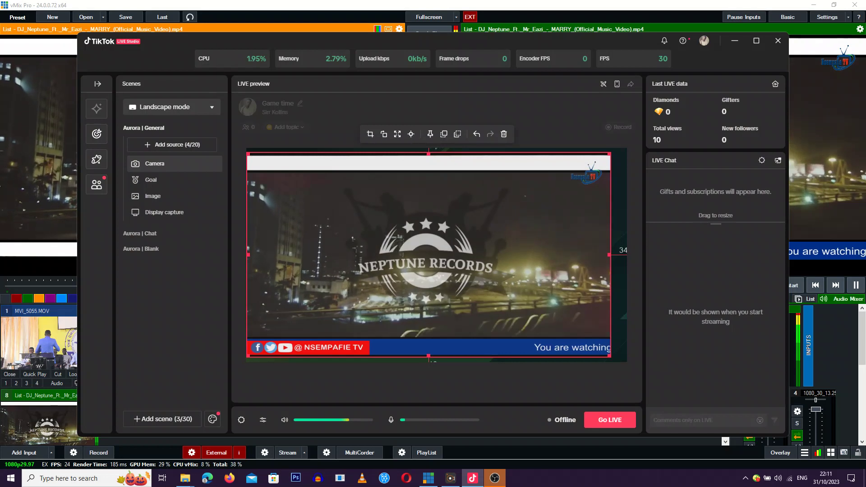
{"action": "left_click", "coordinate": [618, 255]}
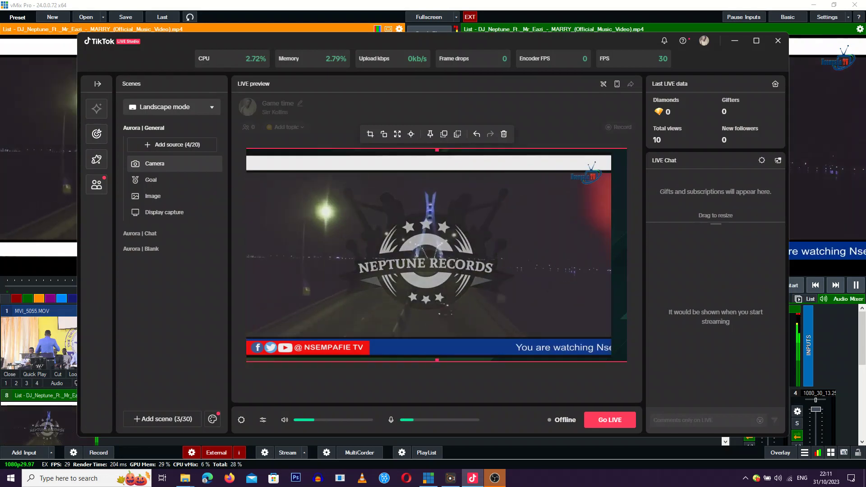
{"action": "left_click", "coordinate": [429, 255]}
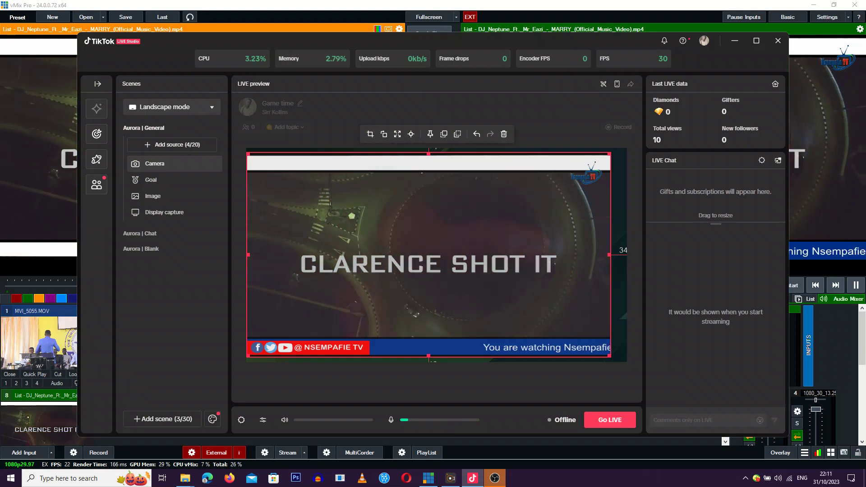
Switch to OBS Studio, dismiss the plugin load error and return to TikTok LIVE Studio.
{"action": "left_click", "coordinate": [494, 478]}
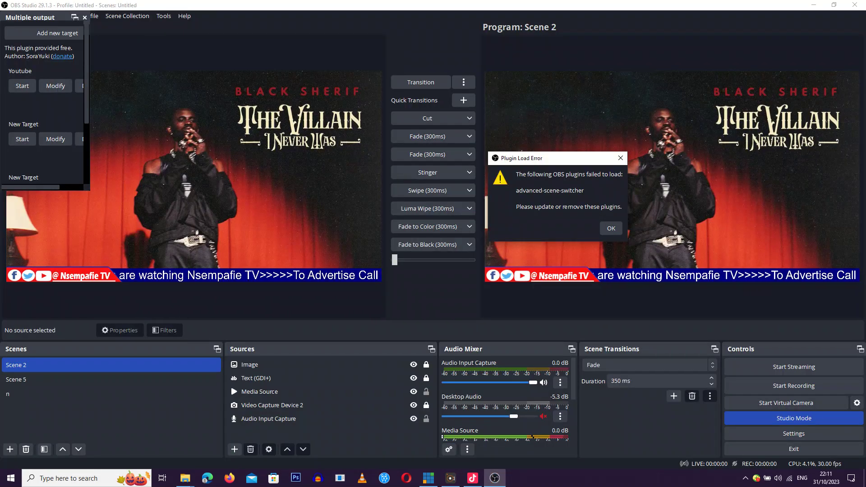
{"action": "key", "text": "Return"}
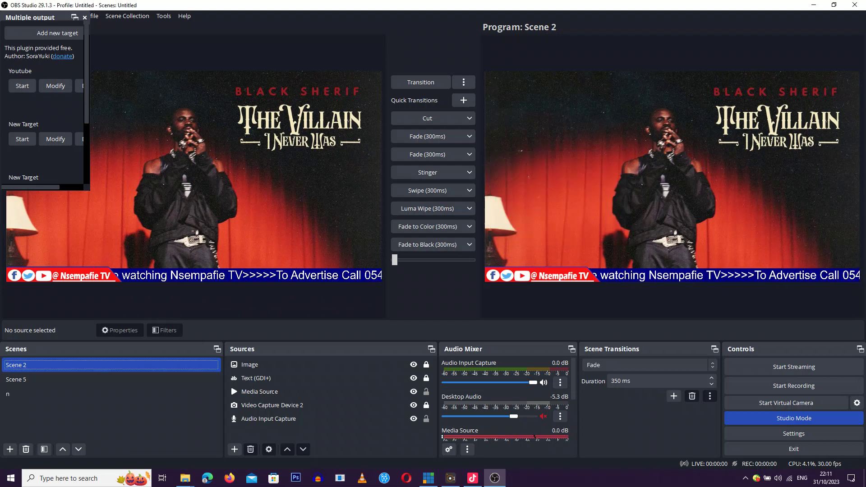
{"action": "left_click", "coordinate": [472, 478]}
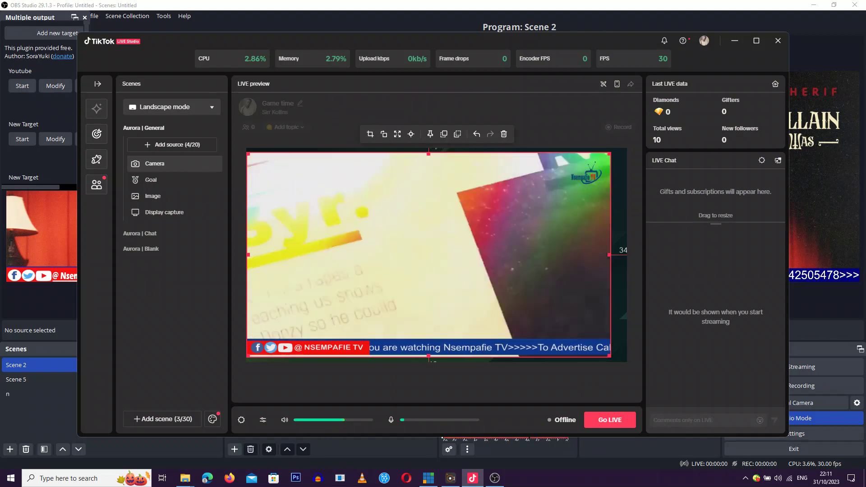
Reposition the Camera source so it sits roughly centred and against the lower edge of the LIVE preview, and deselect it.
{"action": "mouse_move", "coordinate": [427, 478]}
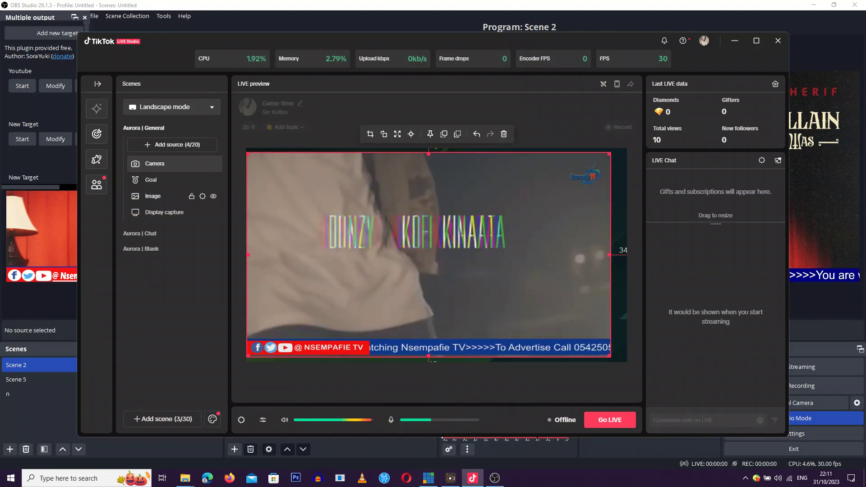
{"action": "left_click", "coordinate": [153, 196]}
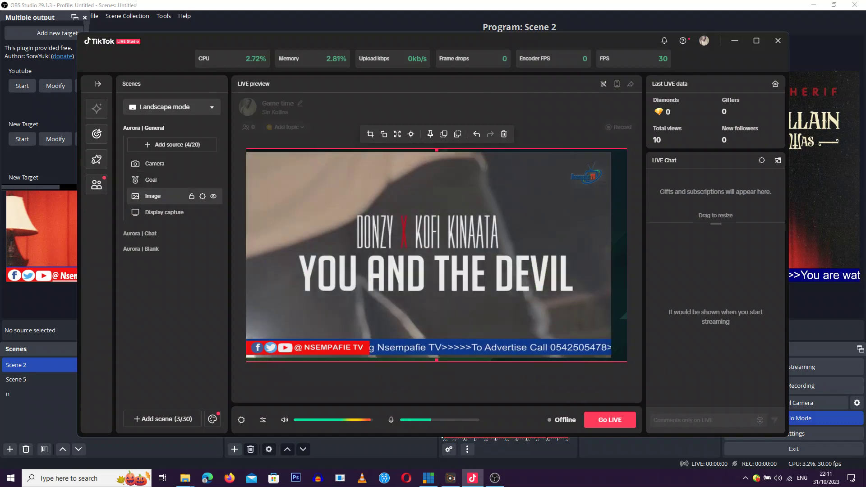
{"action": "double_click", "coordinate": [152, 196]}
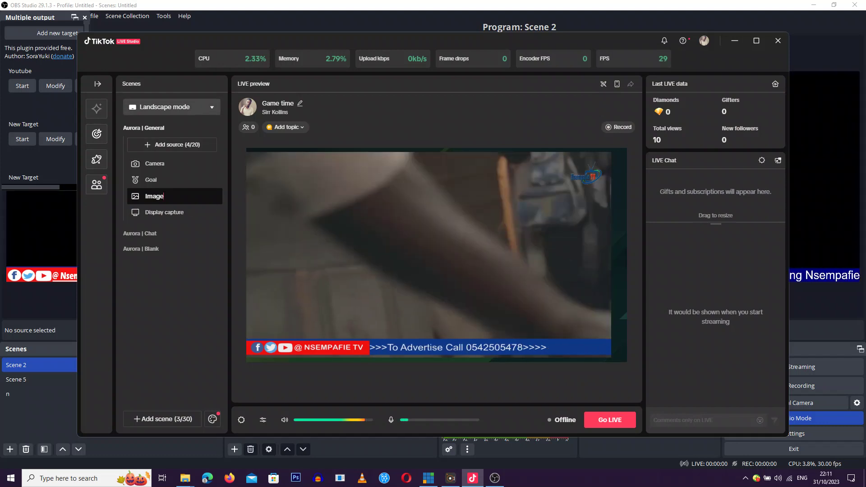
{"action": "left_click", "coordinate": [154, 163]}
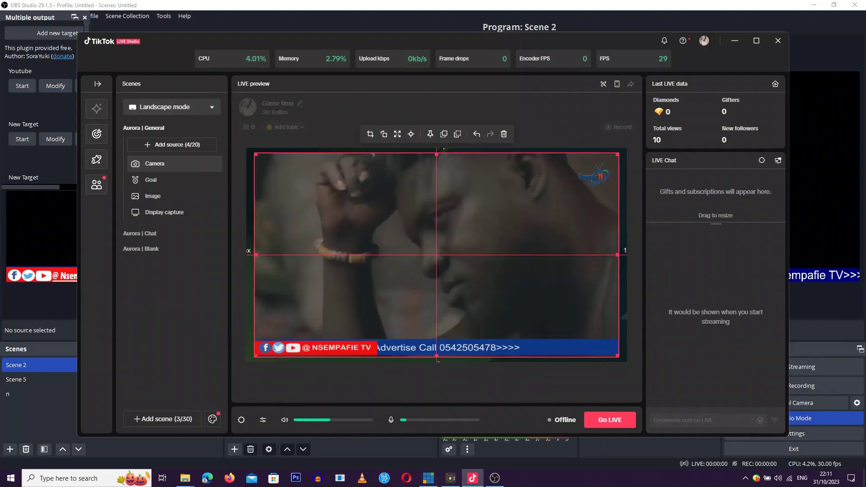
{"action": "left_click_drag", "start_coordinate": [436, 255], "coordinate": [435, 260]}
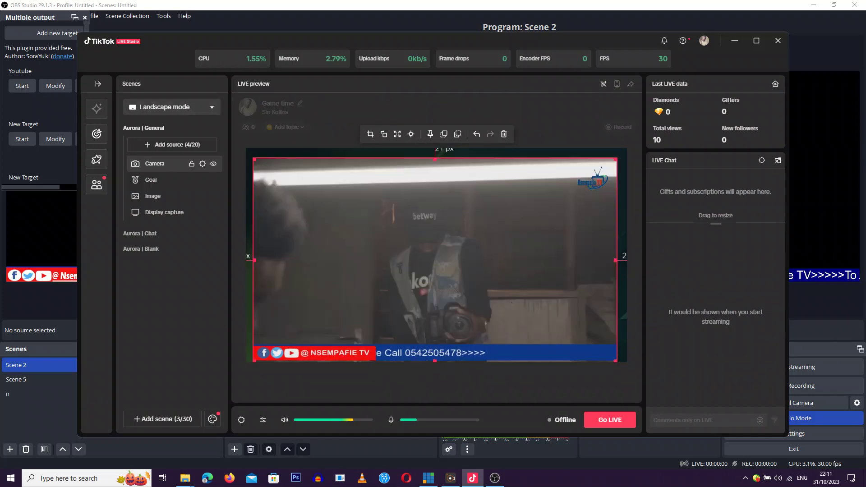
{"action": "key", "text": "Escape"}
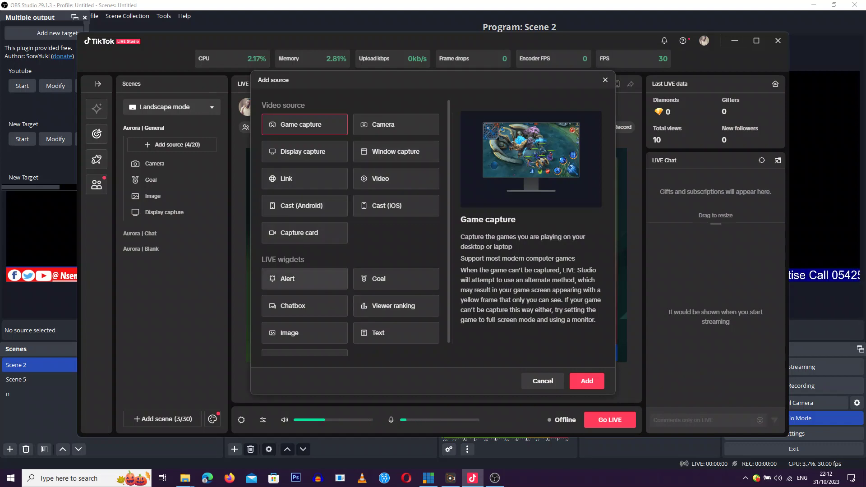
Add an Image source using the file qatar from the Documents folder and acknowledge the original-content reminder.
{"action": "left_click", "coordinate": [304, 332]}
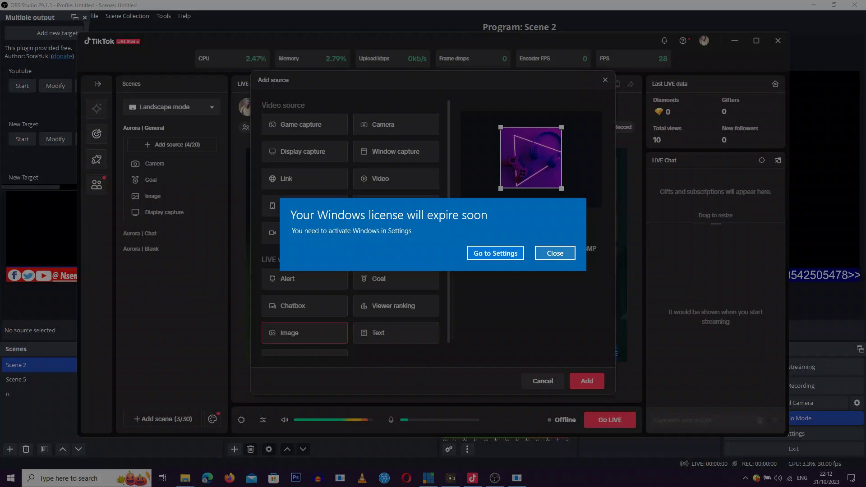
{"action": "key", "text": "Escape"}
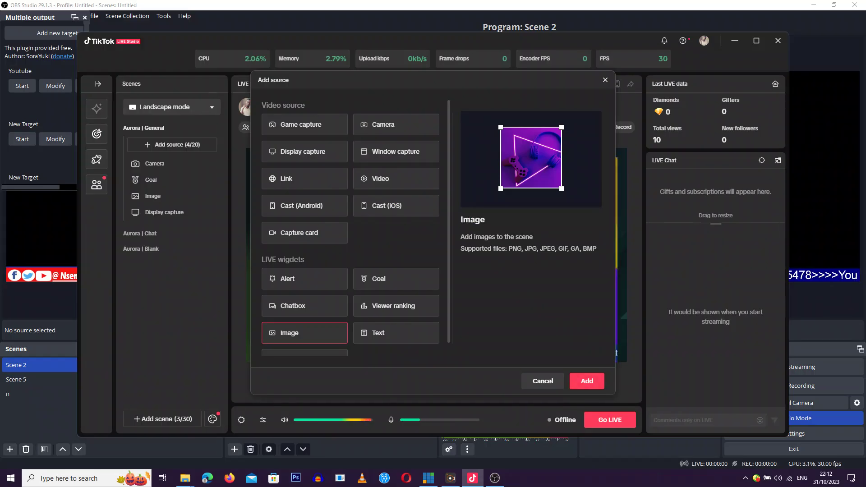
{"action": "left_click", "coordinate": [586, 380]}
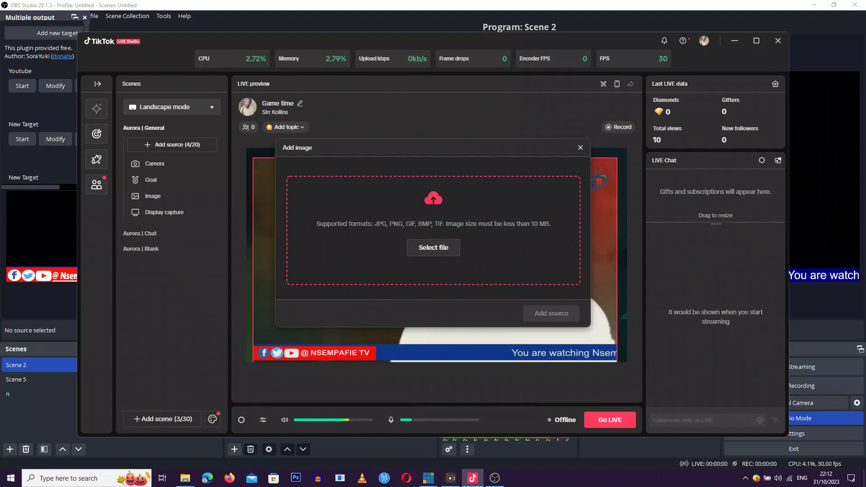
{"action": "left_click", "coordinate": [433, 247]}
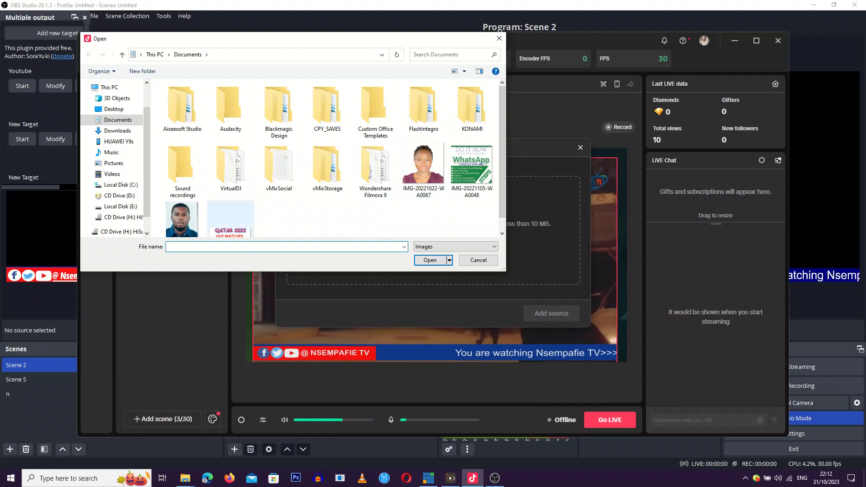
{"action": "left_click", "coordinate": [231, 228]}
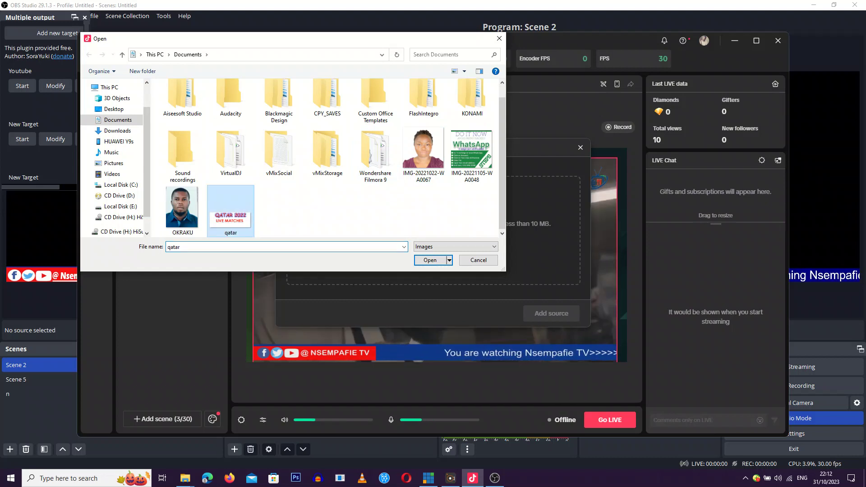
{"action": "left_click", "coordinate": [429, 260]}
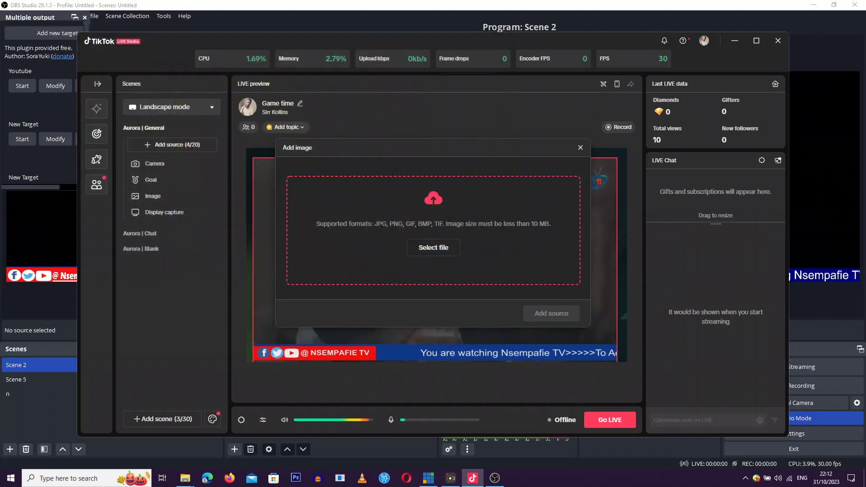
{"action": "left_click", "coordinate": [550, 313]}
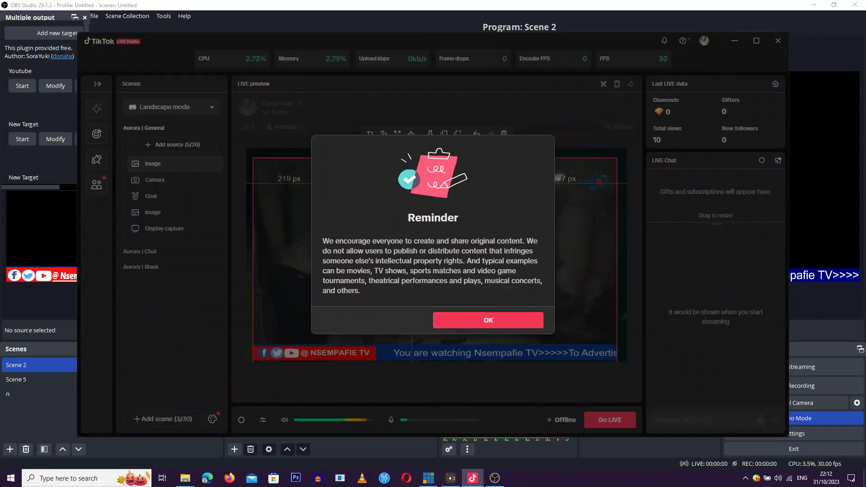
{"action": "left_click", "coordinate": [488, 320]}
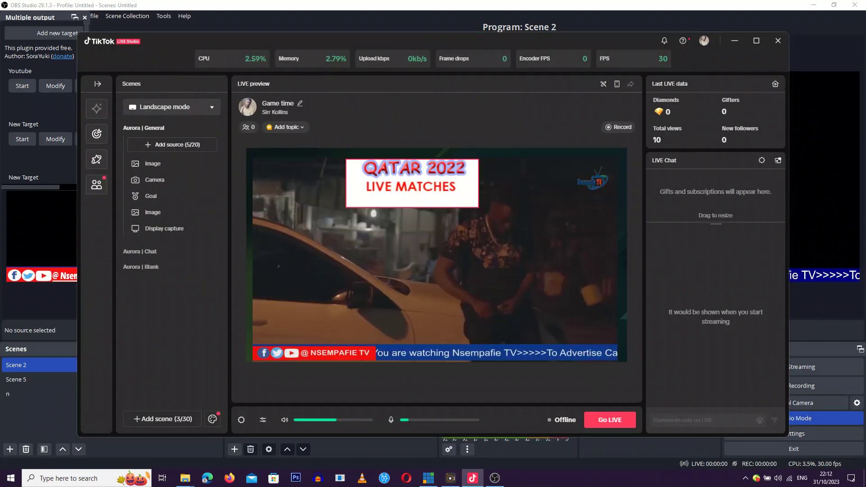
Shrink the QATAR 2022 image and place it over the TV logo in the camera picture's upper-right corner.
{"action": "left_click", "coordinate": [412, 183]}
{"action": "left_click_drag", "start_coordinate": [412, 183], "coordinate": [498, 306]}
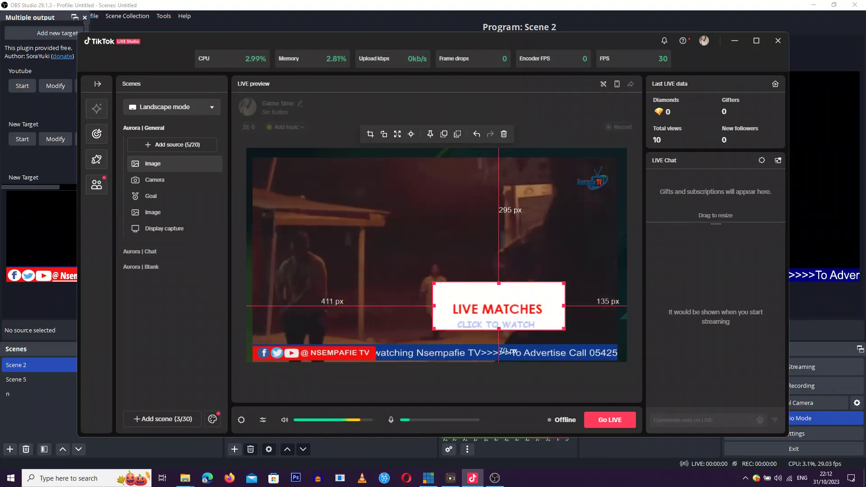
{"action": "left_click_drag", "start_coordinate": [433, 328], "coordinate": [530, 294]}
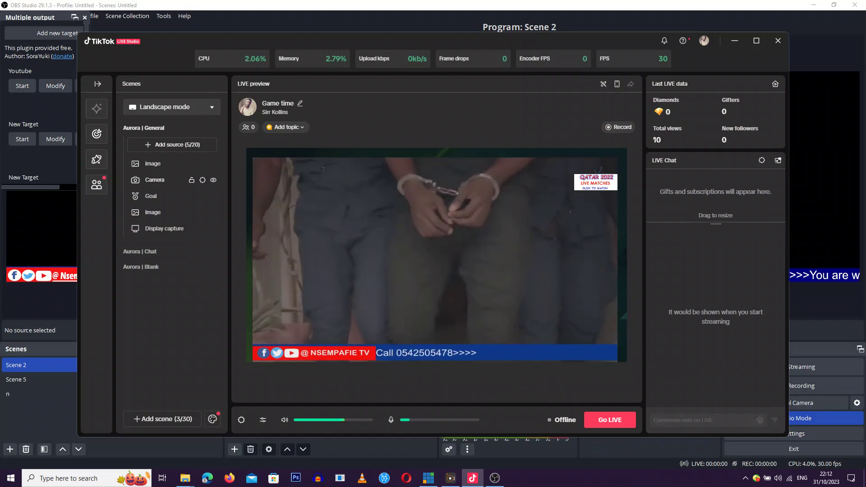
{"action": "left_click", "coordinate": [162, 179]}
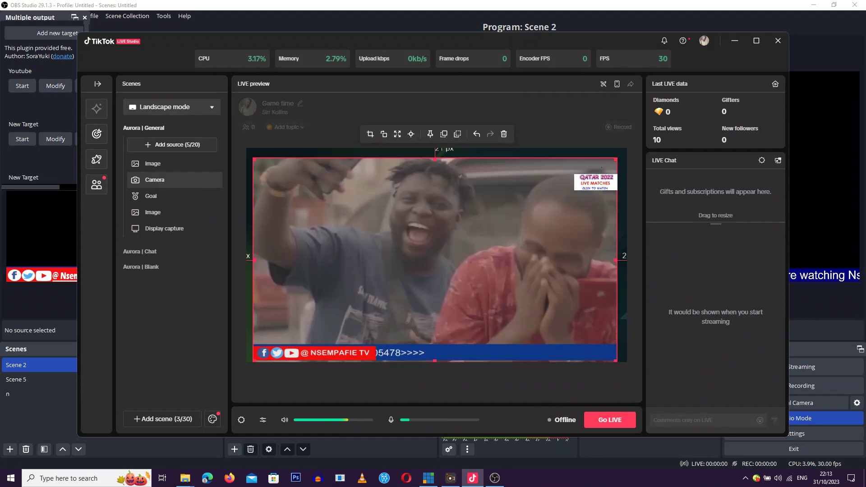
{"action": "key", "text": "Escape"}
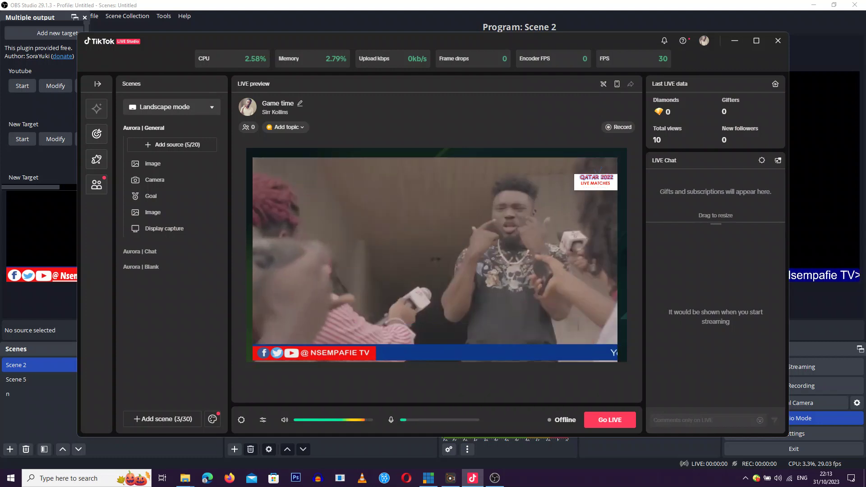
Add a Camera source that uses OBS Virtual Camera as its device.
{"action": "left_click", "coordinate": [172, 144]}
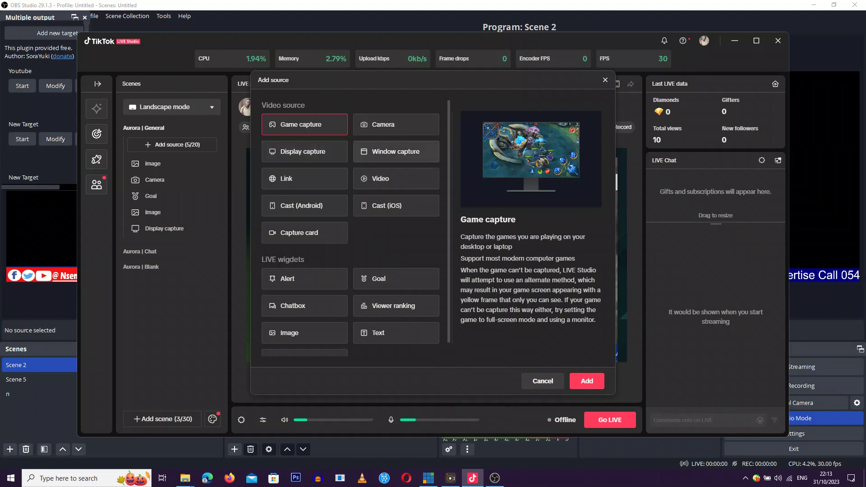
{"action": "left_click", "coordinate": [395, 124]}
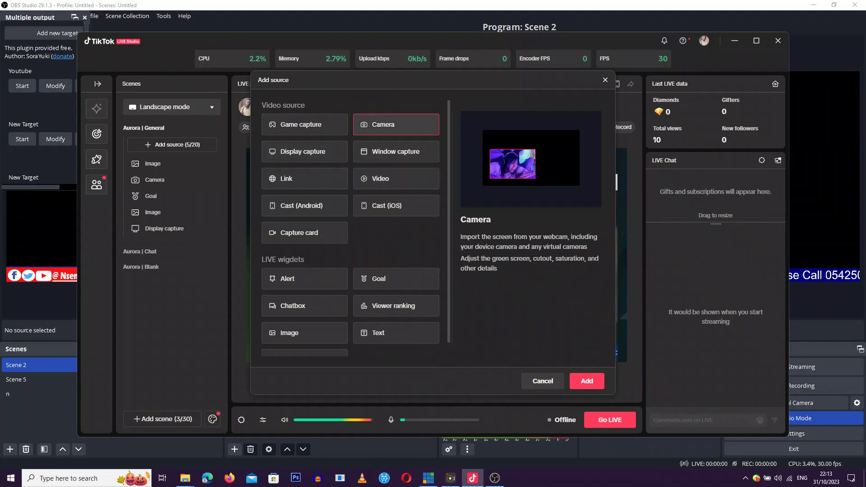
{"action": "left_click", "coordinate": [586, 381]}
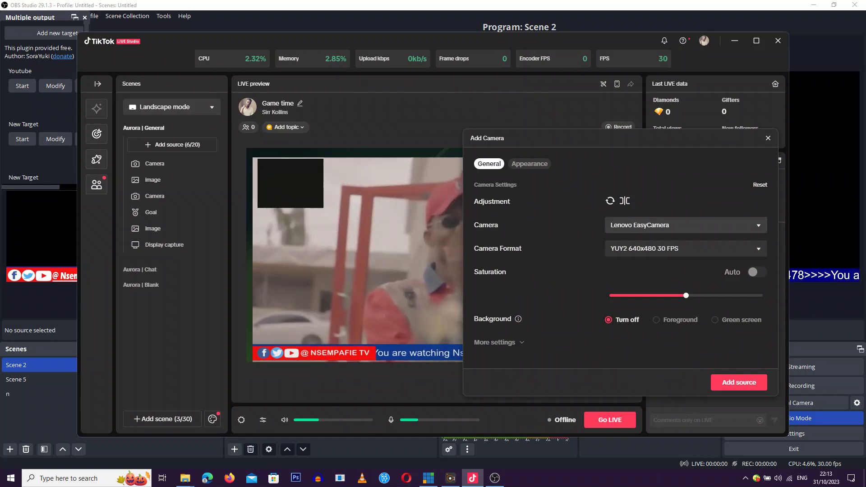
{"action": "left_click", "coordinate": [684, 225]}
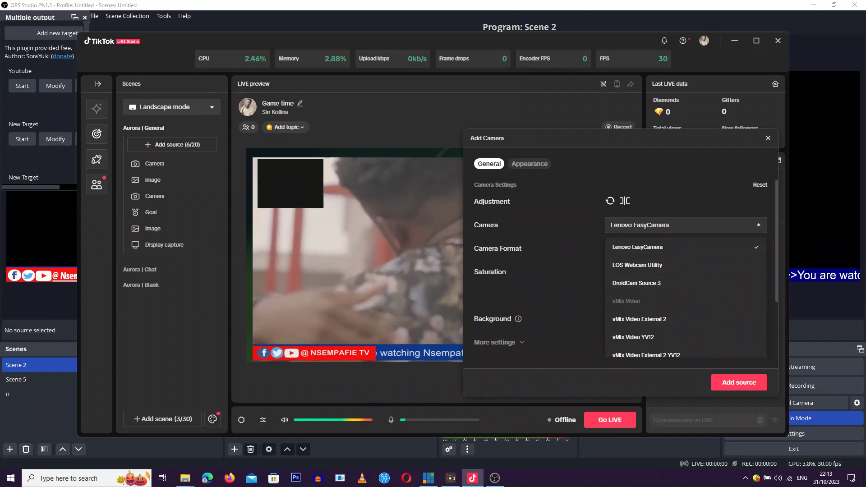
{"action": "scroll", "coordinate": [620, 271], "scroll_direction": "down", "scroll_amount": 3}
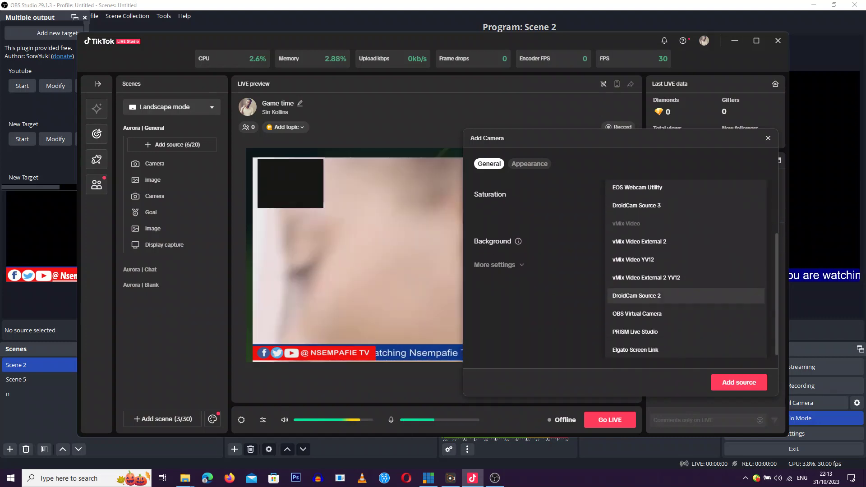
{"action": "left_click", "coordinate": [637, 314]}
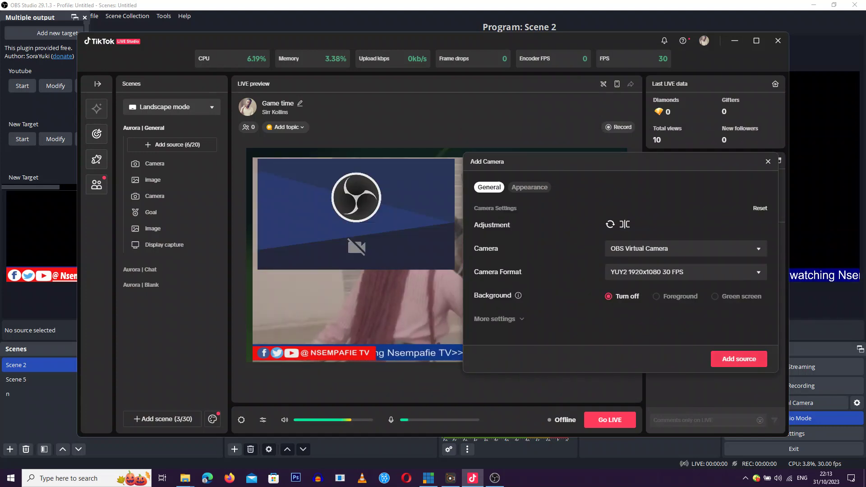
{"action": "left_click", "coordinate": [738, 358]}
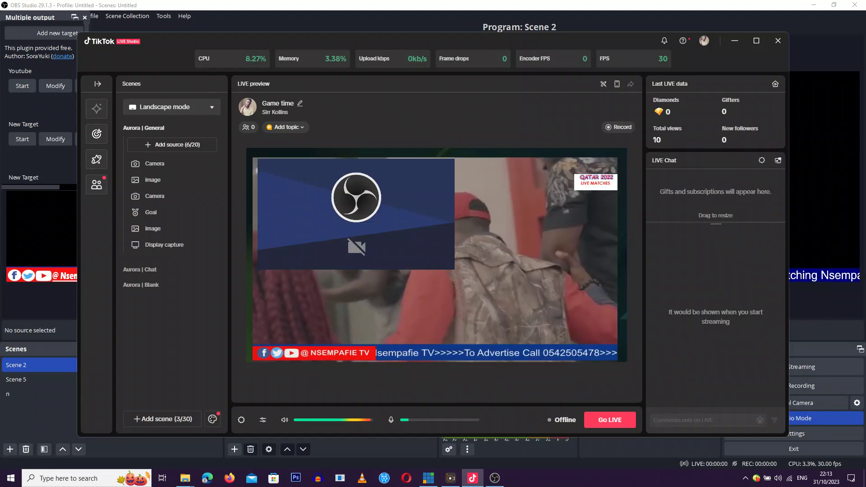
Switch to OBS Studio, start the virtual camera and return to TikTok LIVE Studio.
{"action": "left_click", "coordinate": [495, 478]}
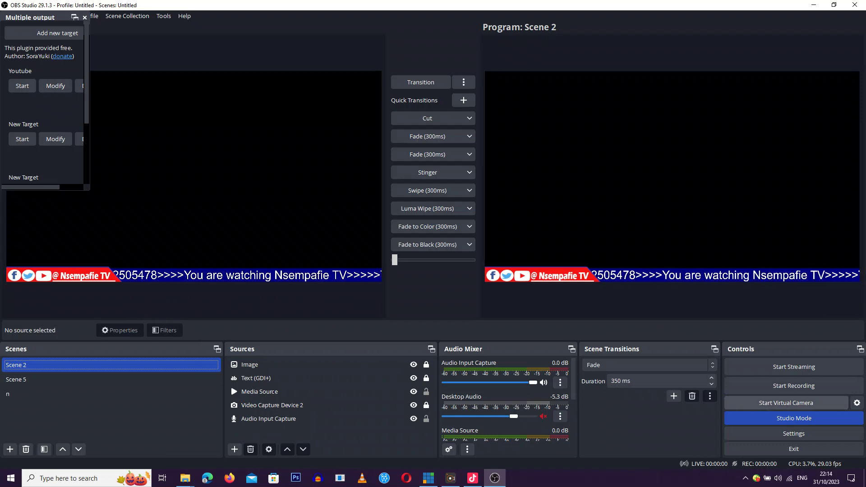
{"action": "left_click", "coordinate": [786, 403]}
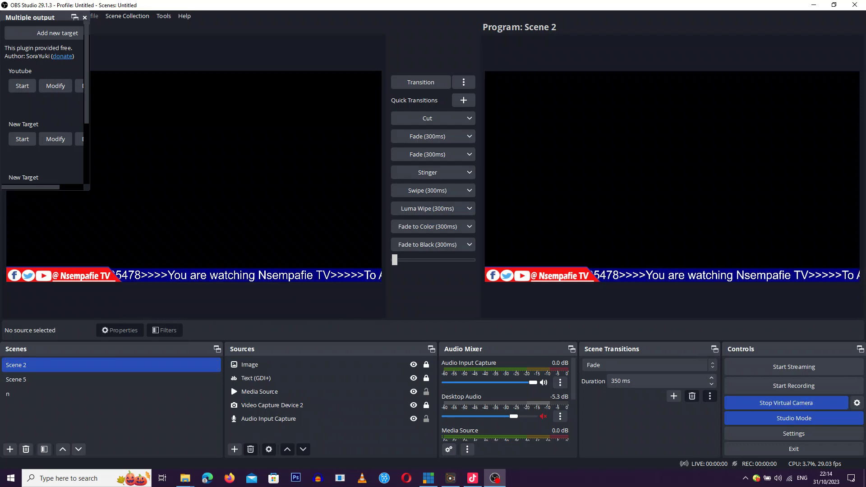
{"action": "mouse_move", "coordinate": [495, 478]}
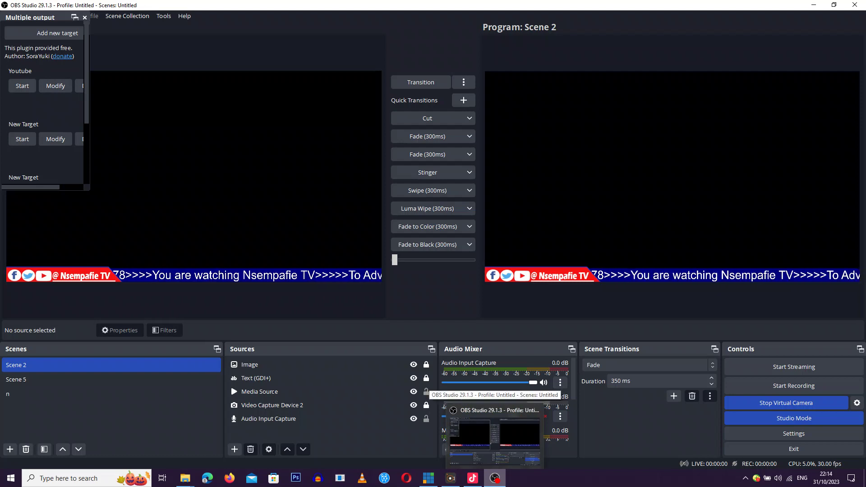
{"action": "left_click", "coordinate": [472, 478]}
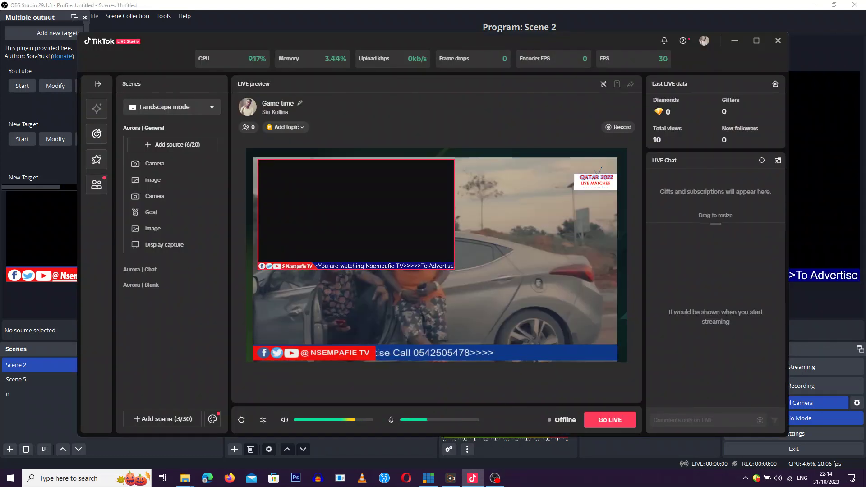
Switch to OBS Studio and restart playback of the Media Source in Scene 2.
{"action": "mouse_move", "coordinate": [473, 478]}
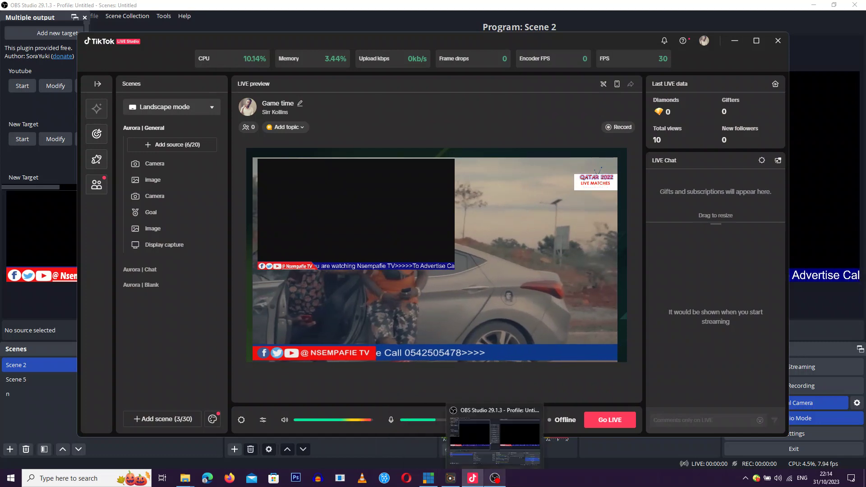
{"action": "left_click", "coordinate": [494, 478]}
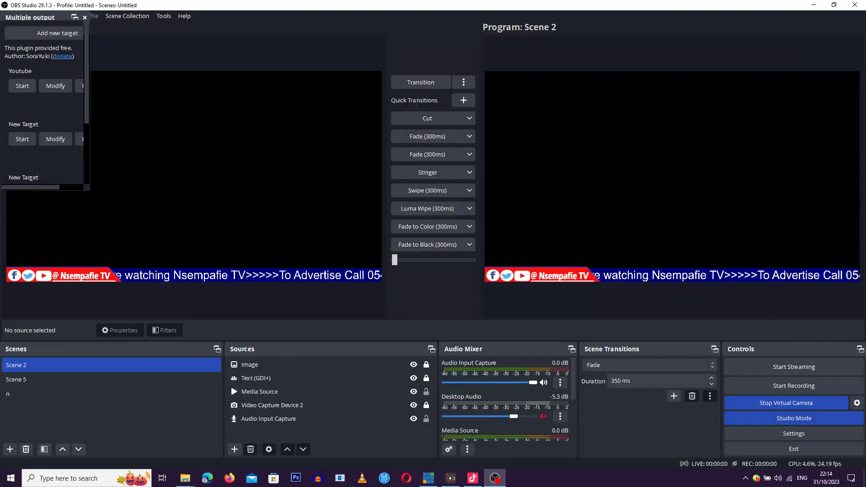
{"action": "left_click", "coordinate": [256, 377]}
{"action": "left_click", "coordinate": [259, 391]}
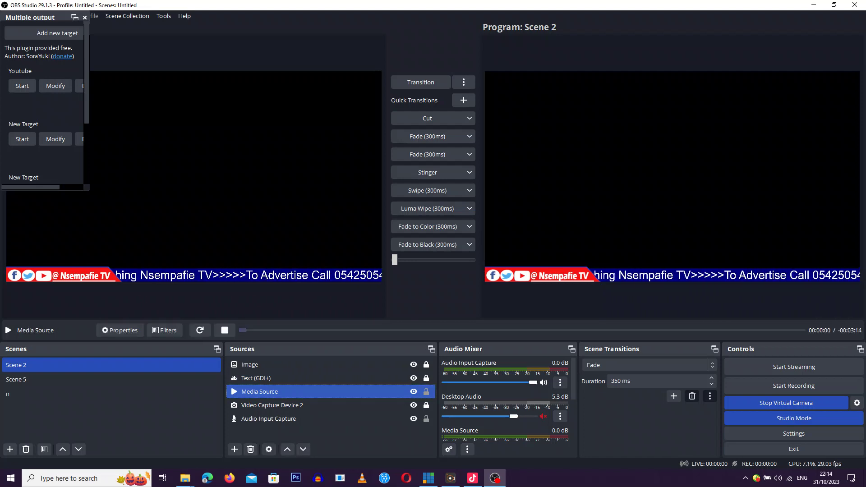
{"action": "left_click", "coordinate": [199, 330]}
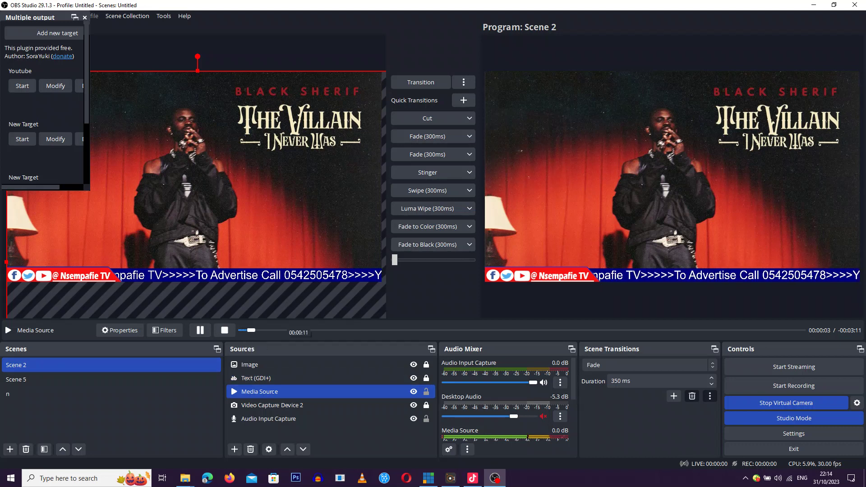
{"action": "mouse_move", "coordinate": [472, 478]}
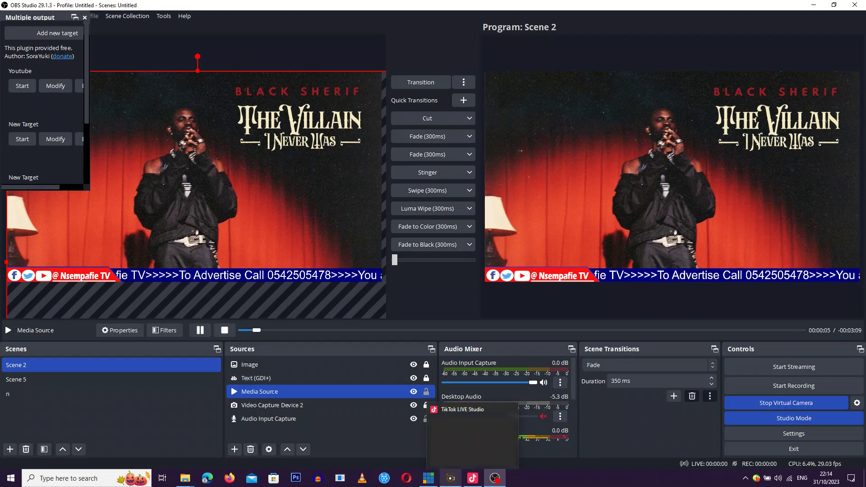
Return to TikTok LIVE Studio and enlarge the OBS camera source so it covers nearly the whole LIVE preview.
{"action": "left_click", "coordinate": [472, 478]}
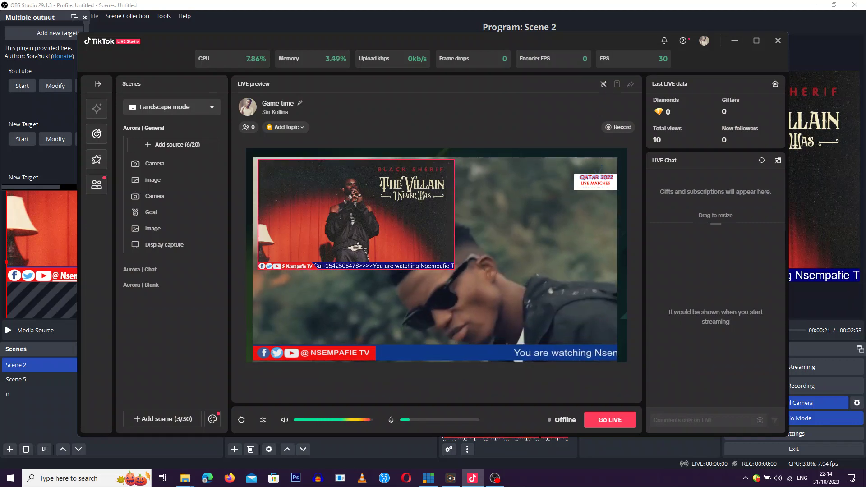
{"action": "left_click_drag", "start_coordinate": [453, 269], "coordinate": [625, 364]}
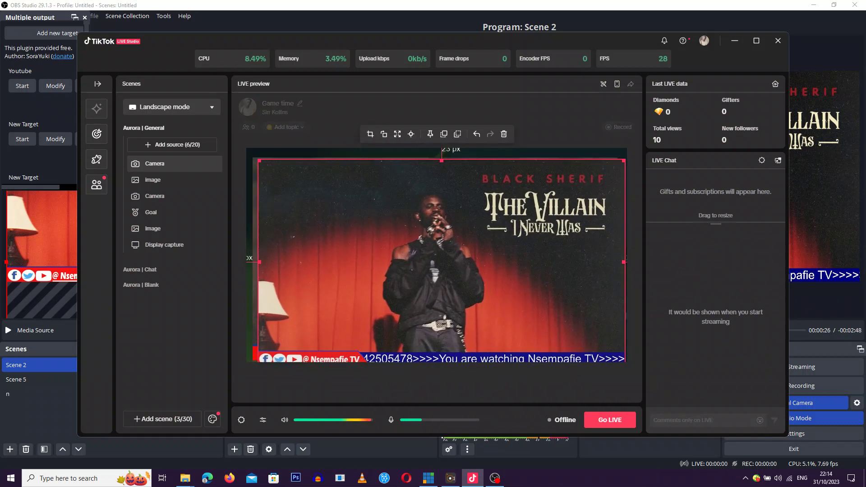
{"action": "mouse_move", "coordinate": [259, 160]}
{"action": "left_mouse_down"}
{"action": "mouse_move", "coordinate": [244, 150]}
{"action": "mouse_move", "coordinate": [251, 156]}
{"action": "mouse_move", "coordinate": [251, 146]}
{"action": "left_mouse_up"}
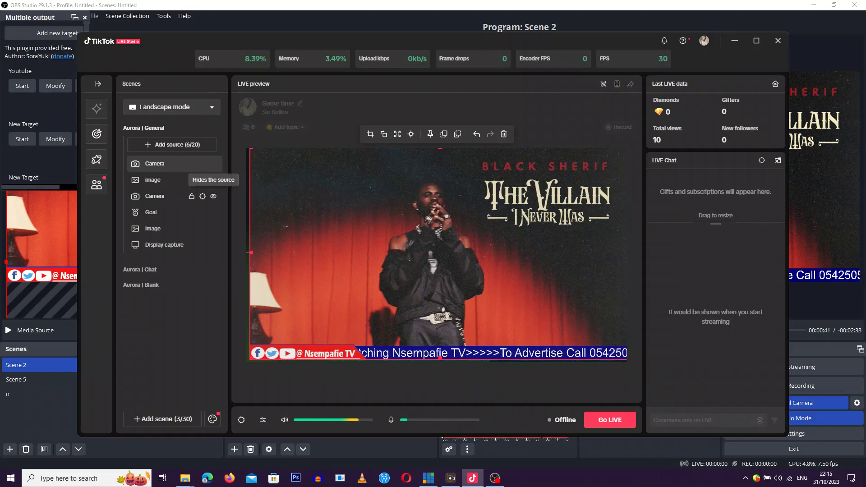
Hide and show again the vMix camera source, and do the same with the OBS camera source.
{"action": "left_click", "coordinate": [213, 196]}
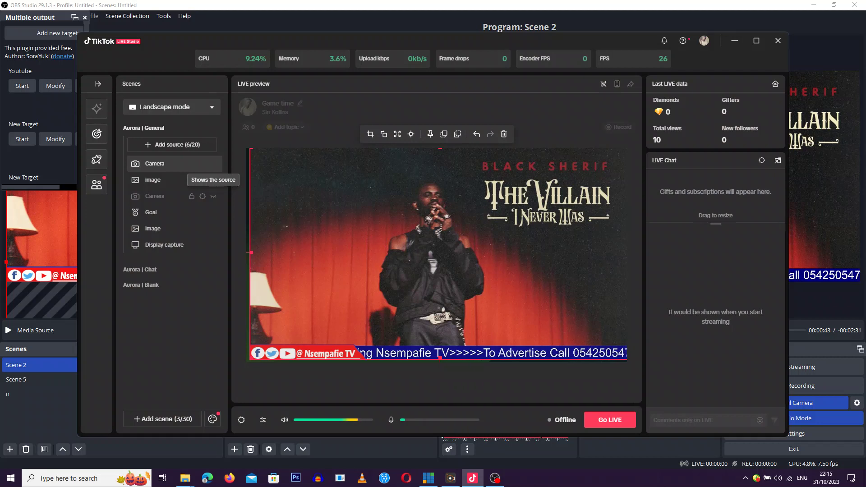
{"action": "left_click", "coordinate": [213, 196]}
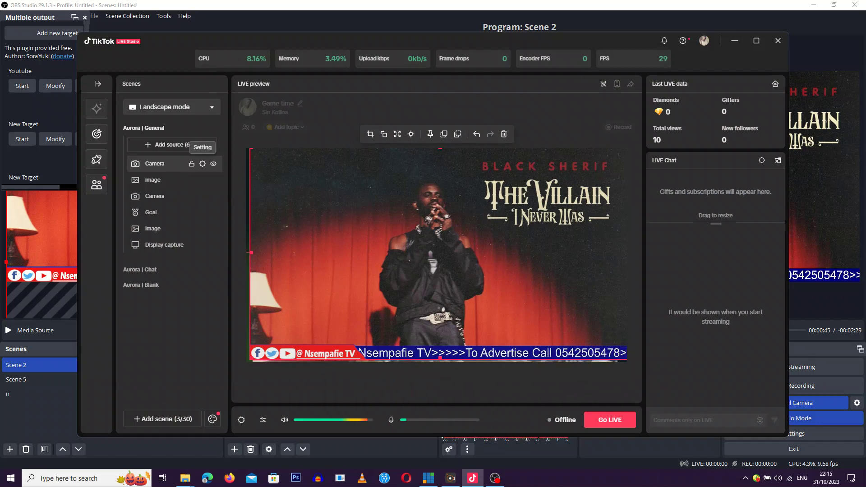
{"action": "left_click", "coordinate": [214, 164]}
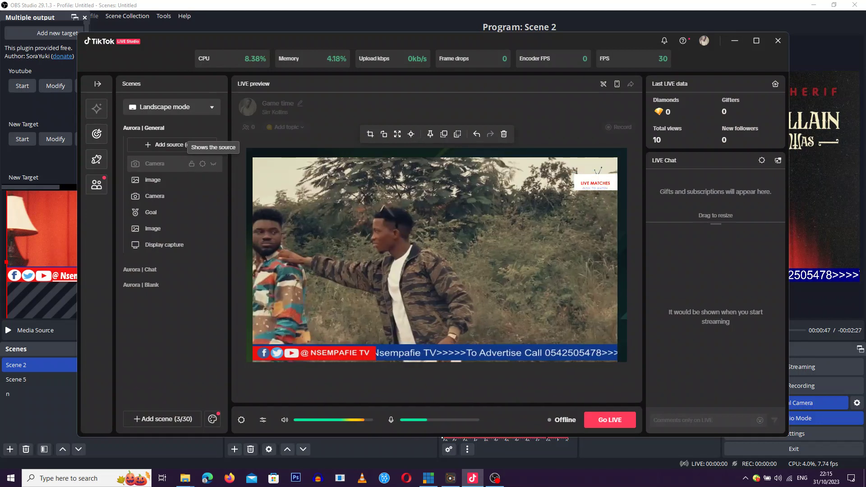
{"action": "left_click", "coordinate": [213, 163]}
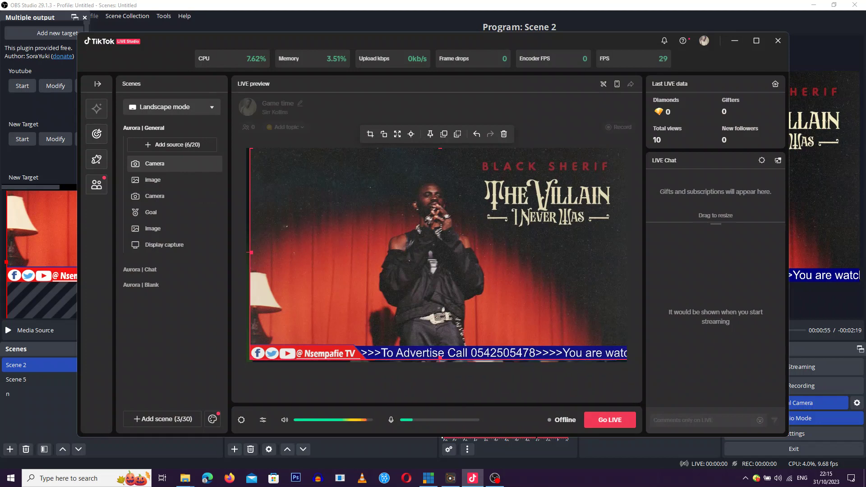
Open the LIVE settings, choose Music as the topic and start the LIVE broadcast.
{"action": "left_click", "coordinate": [610, 420]}
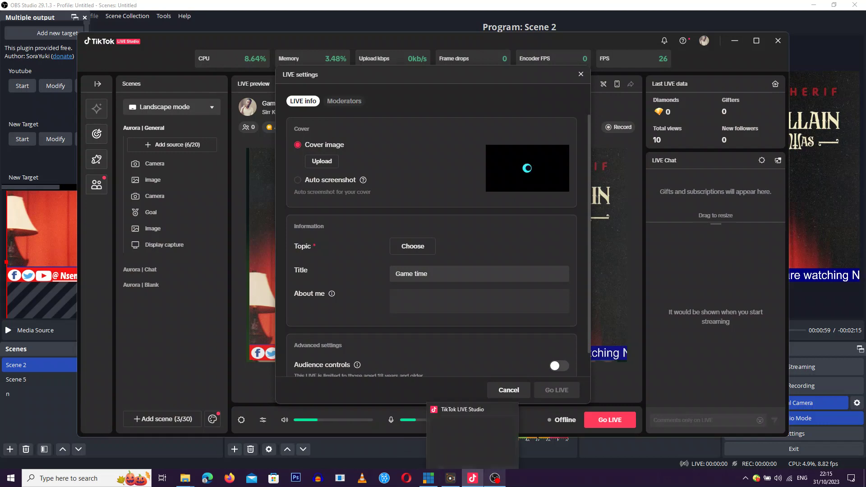
{"action": "left_click", "coordinate": [494, 478]}
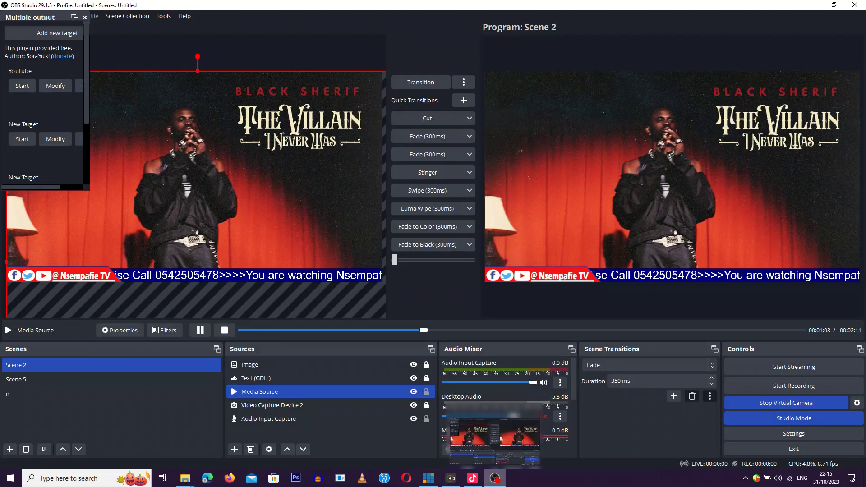
{"action": "left_click", "coordinate": [472, 478]}
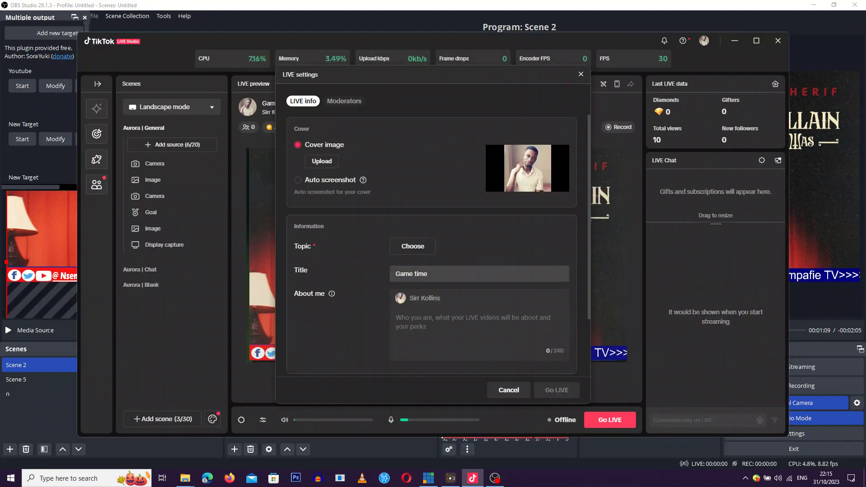
{"action": "left_click", "coordinate": [412, 245]}
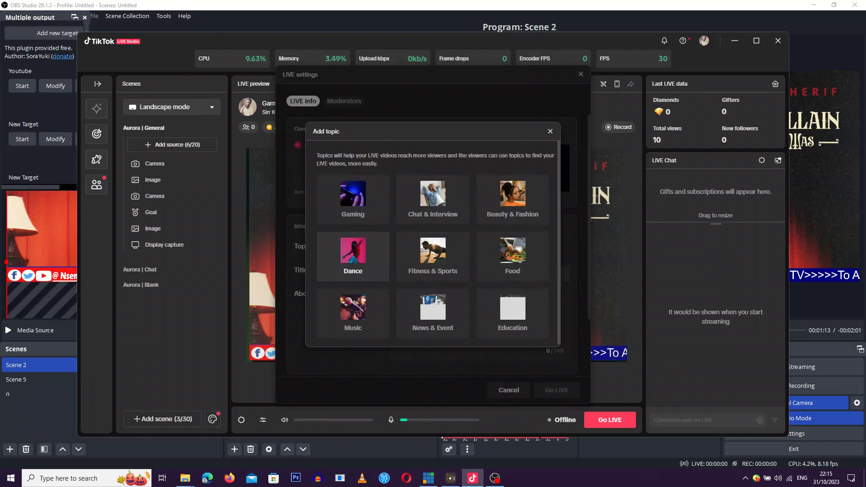
{"action": "left_click", "coordinate": [353, 311]}
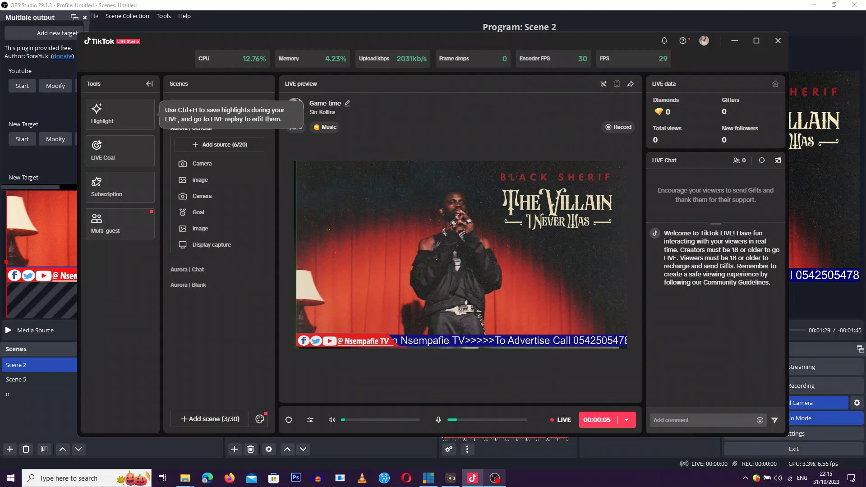
Switch to OBS Studio and set the Media Source's local file to Black Sherif Burna Boy - Second Sermon (Remix)(320)(1).mp3 from CSK radio online.
{"action": "left_click", "coordinate": [494, 478]}
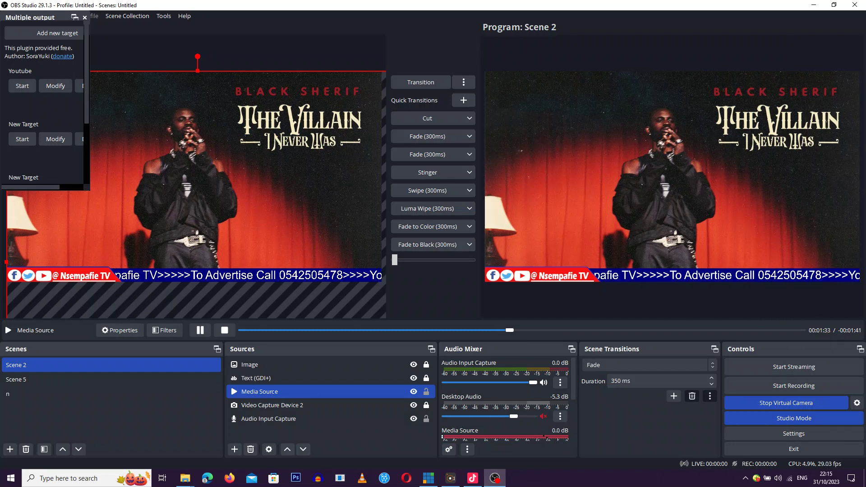
{"action": "left_click", "coordinate": [256, 378], "text": "ctrl"}
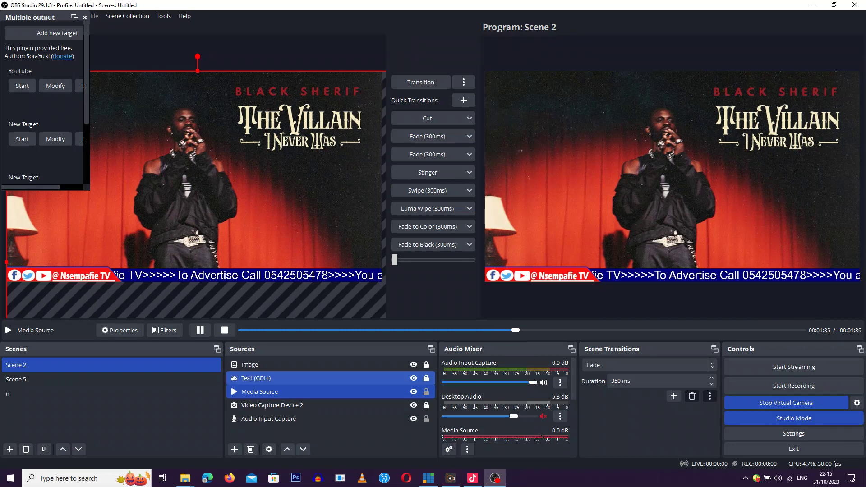
{"action": "left_click", "coordinate": [256, 377], "text": "ctrl"}
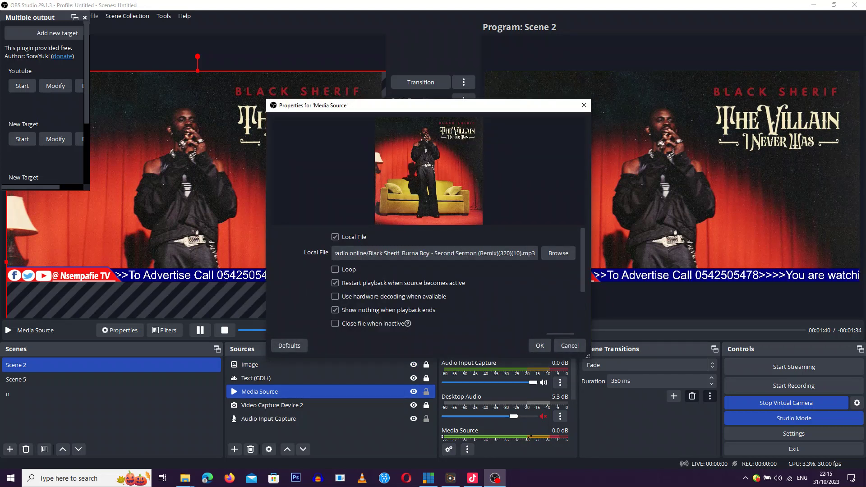
{"action": "left_click", "coordinate": [558, 253]}
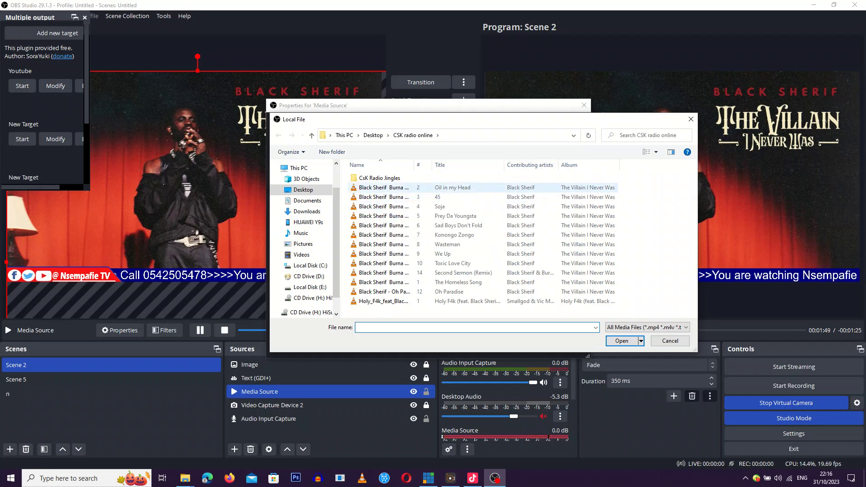
{"action": "double_click", "coordinate": [383, 187]}
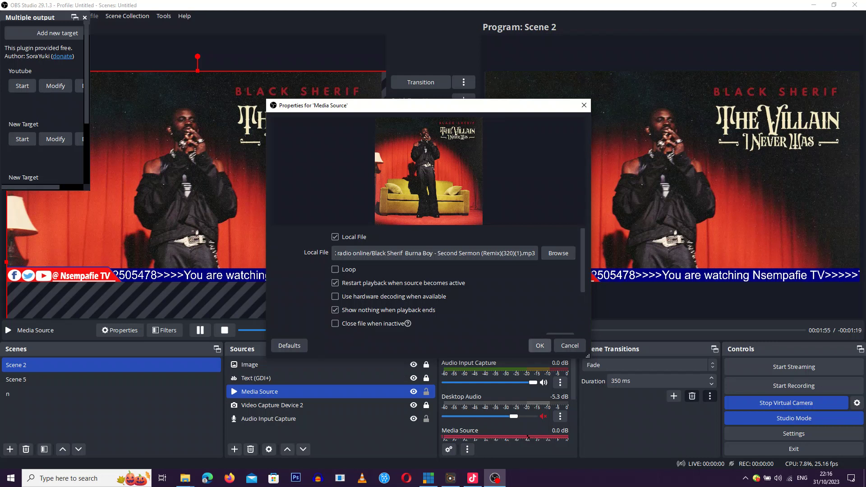
{"action": "left_click", "coordinate": [539, 346]}
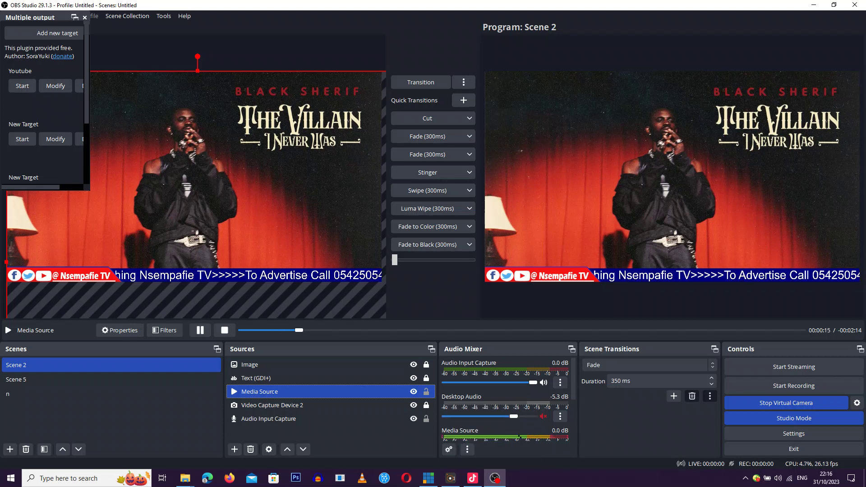
{"action": "mouse_move", "coordinate": [472, 478]}
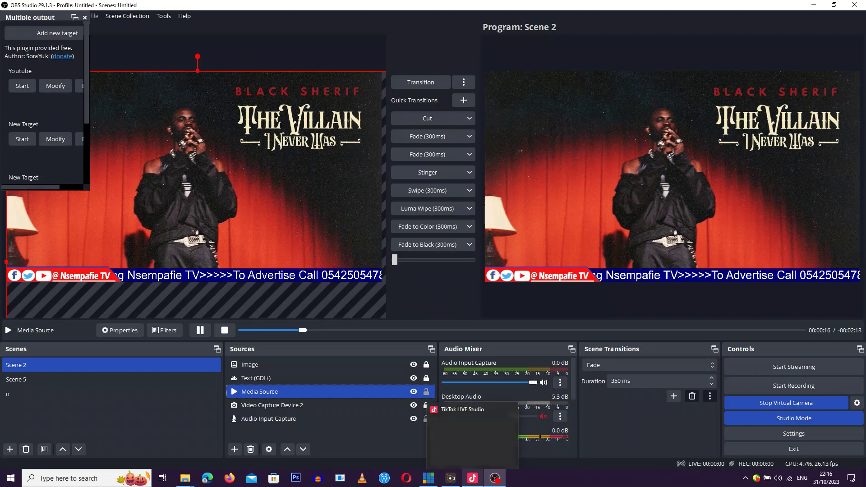
Switch to TikTok LIVE Studio and hide the OBS camera source, leaving the vMix camera source on the LIVE preview.
{"action": "left_click", "coordinate": [472, 478]}
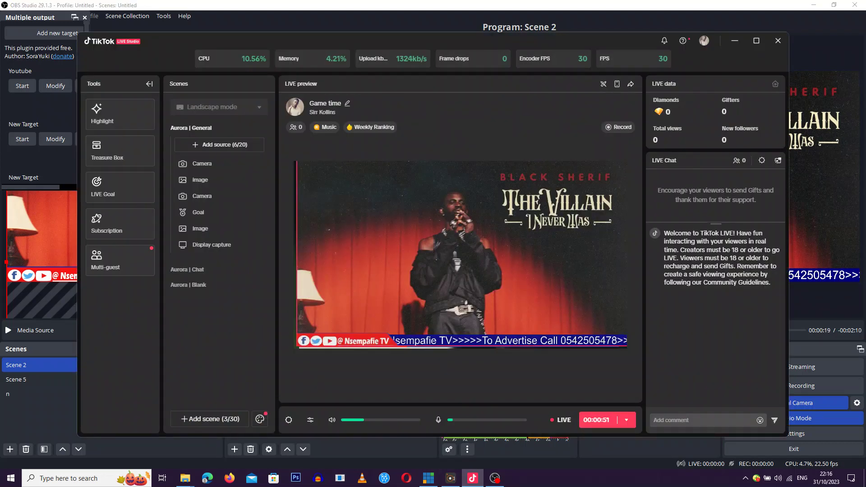
{"action": "mouse_move", "coordinate": [239, 163]}
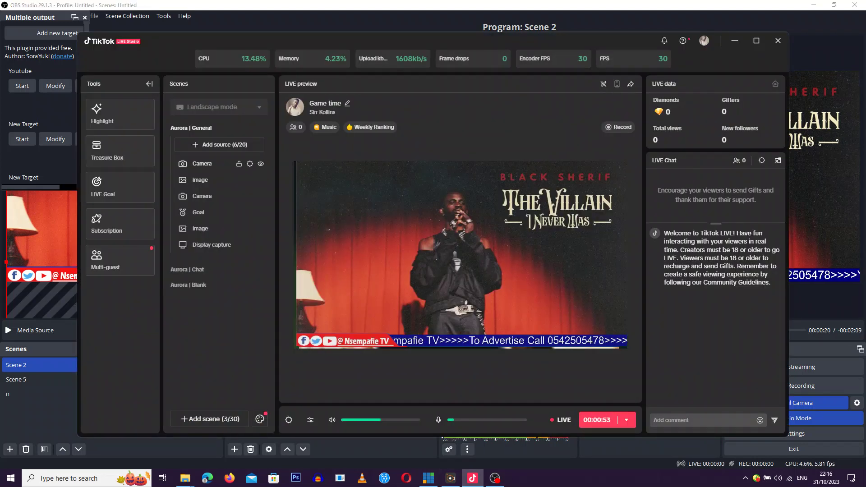
{"action": "left_click", "coordinate": [261, 164]}
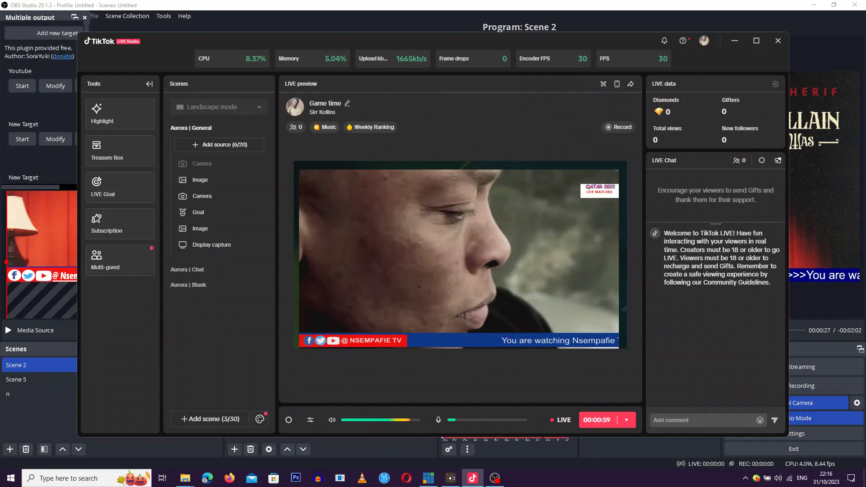
Switch to vMix and dismiss the Windows licence expiry notice.
{"action": "mouse_move", "coordinate": [494, 478]}
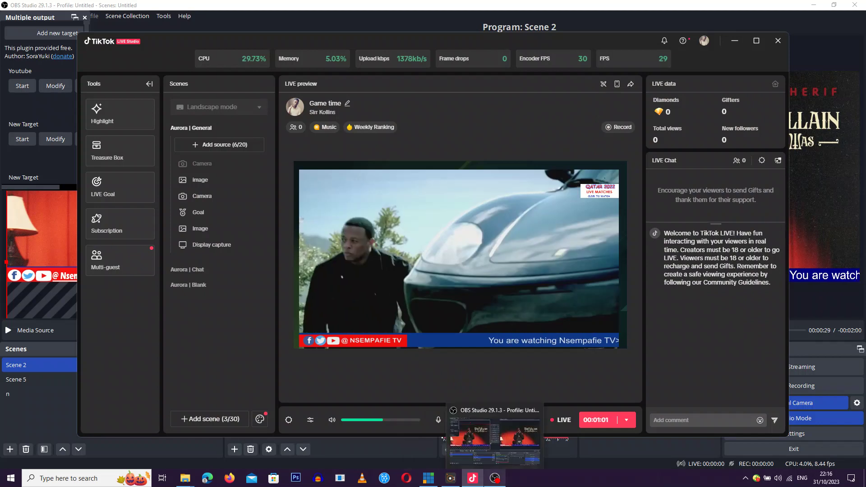
{"action": "mouse_move", "coordinate": [428, 478]}
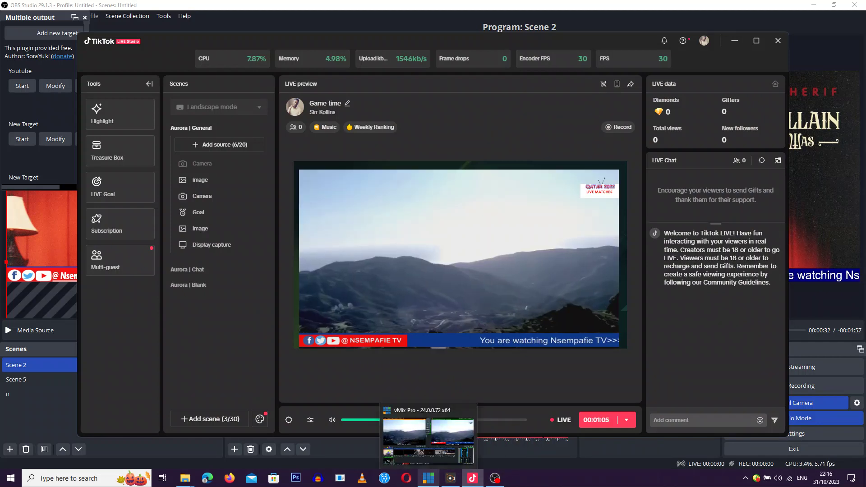
{"action": "left_click", "coordinate": [428, 478]}
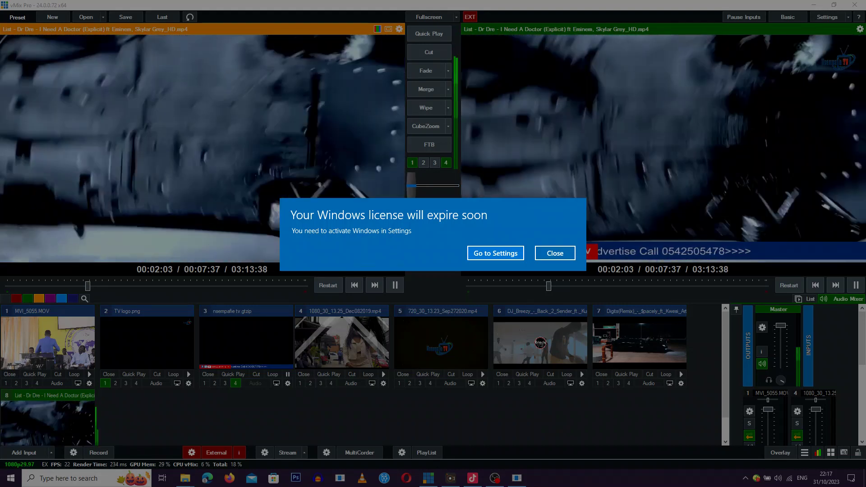
{"action": "key", "text": "Escape"}
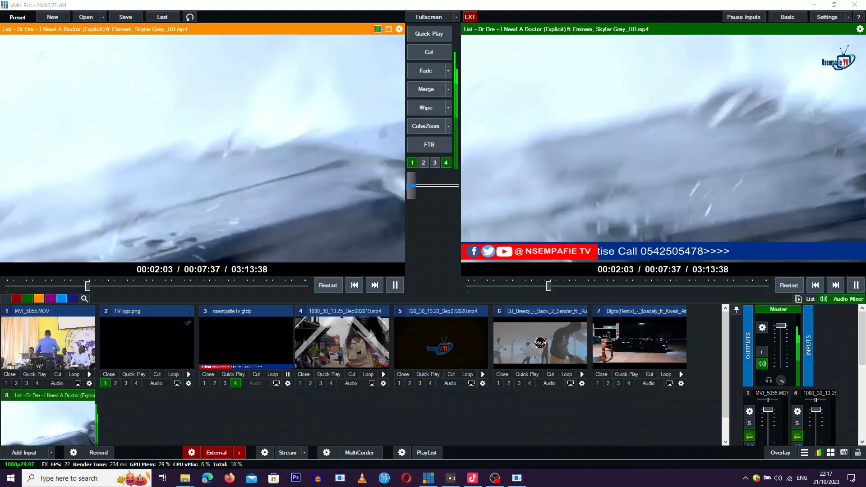